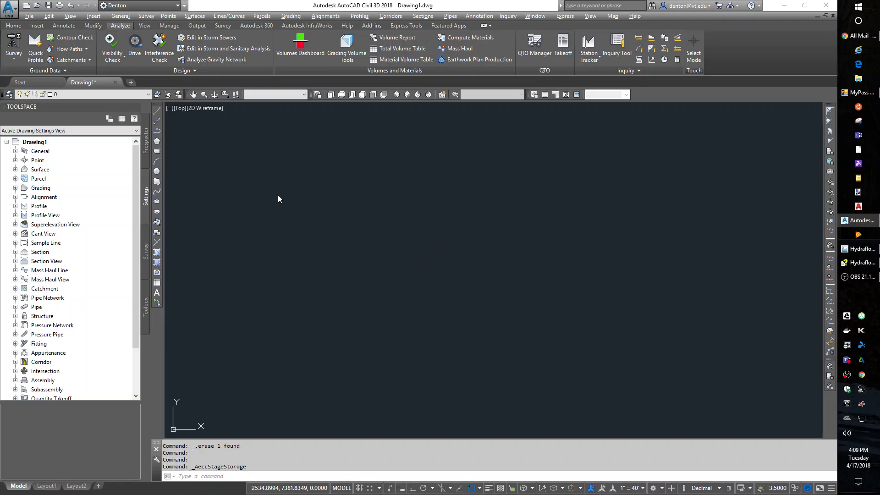
# - Launch the Storm Sewers extension from Civil 3D, look over its empty plan window, and close it
pyautogui.click(195, 70)
pyautogui.click(181, 70)
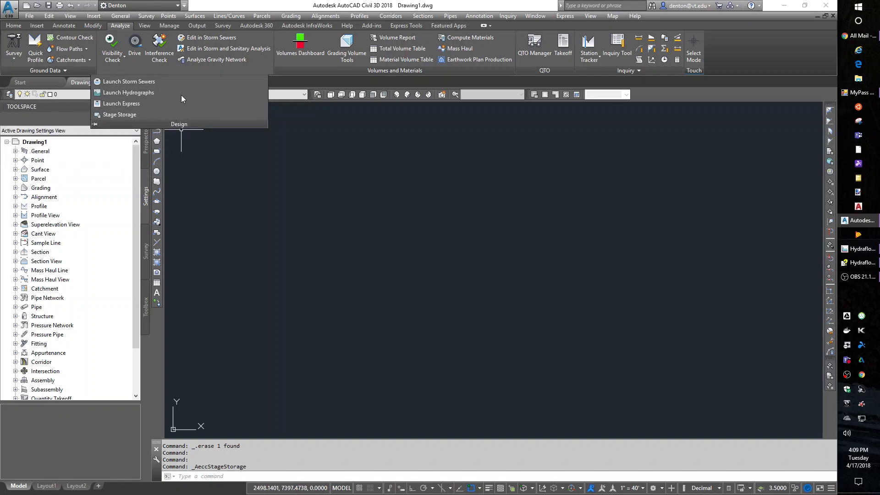
pyautogui.click(158, 82)
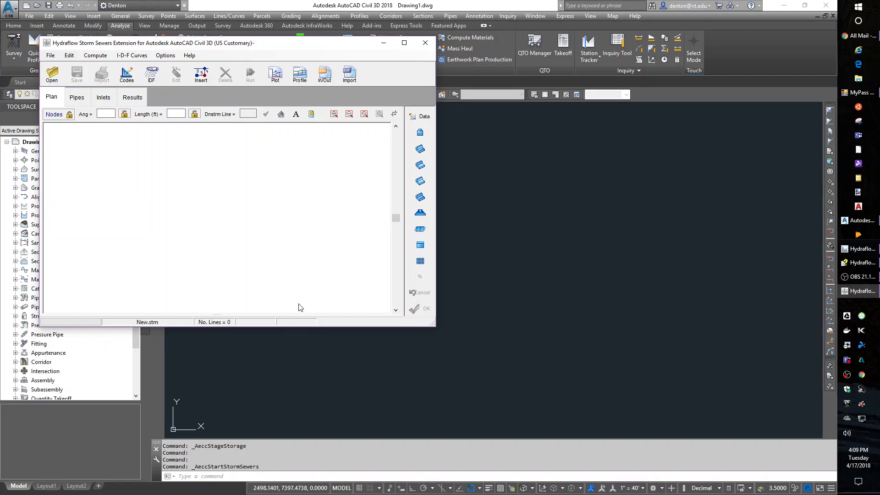
pyautogui.moveTo(171, 47); pyautogui.dragTo(246, 63)
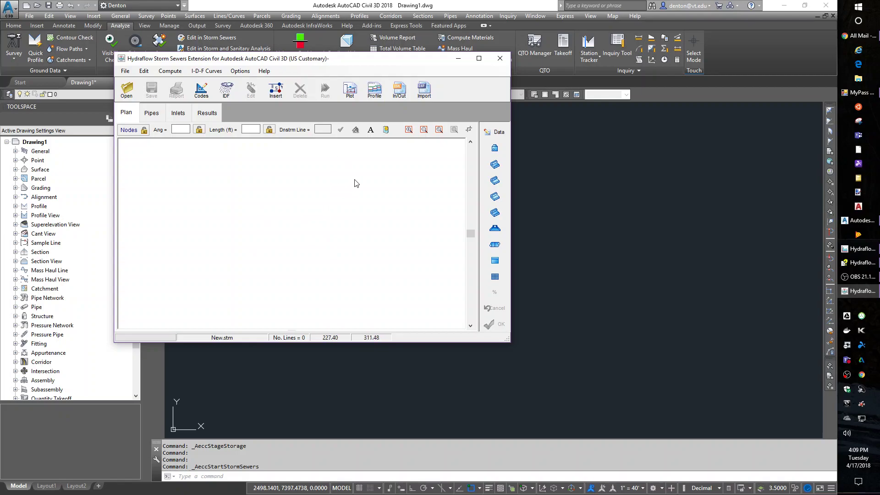
pyautogui.click(498, 61)
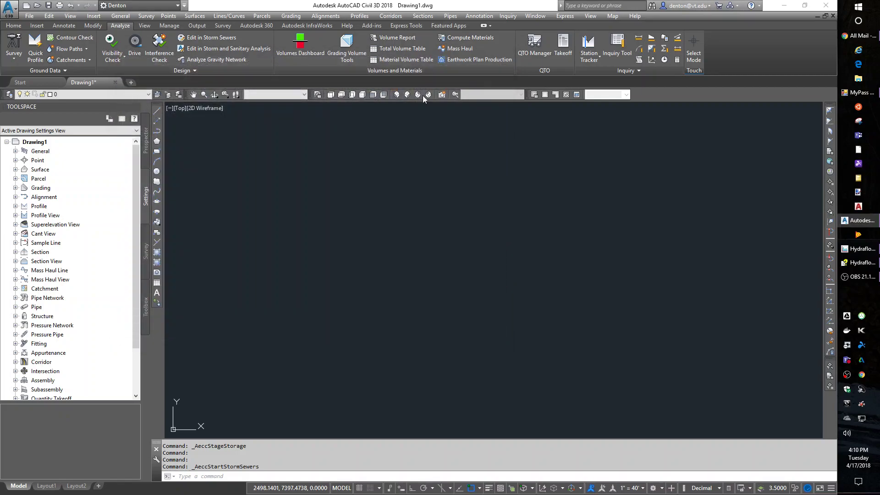
# - Launch the Hydrographs extension and examine the SCS runoff hydrograph setup with its TR55 time-of-concentration worksheet
pyautogui.click(202, 70)
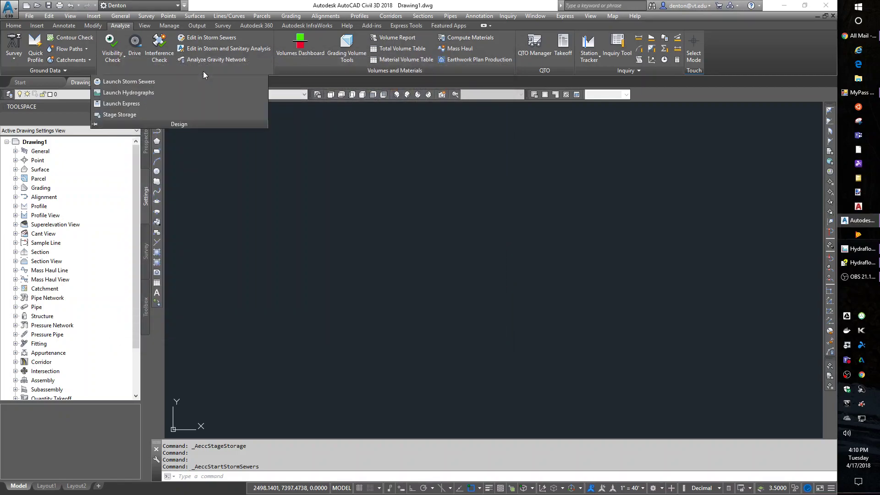
pyautogui.click(143, 93)
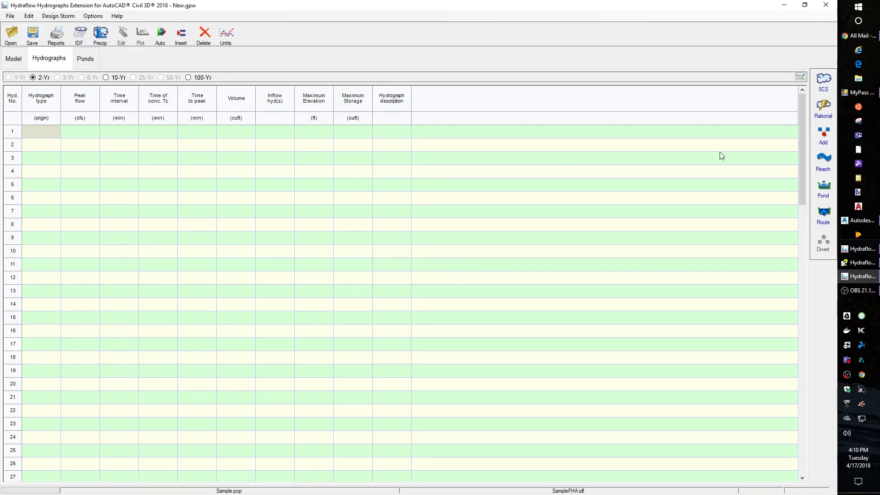
pyautogui.click(824, 81)
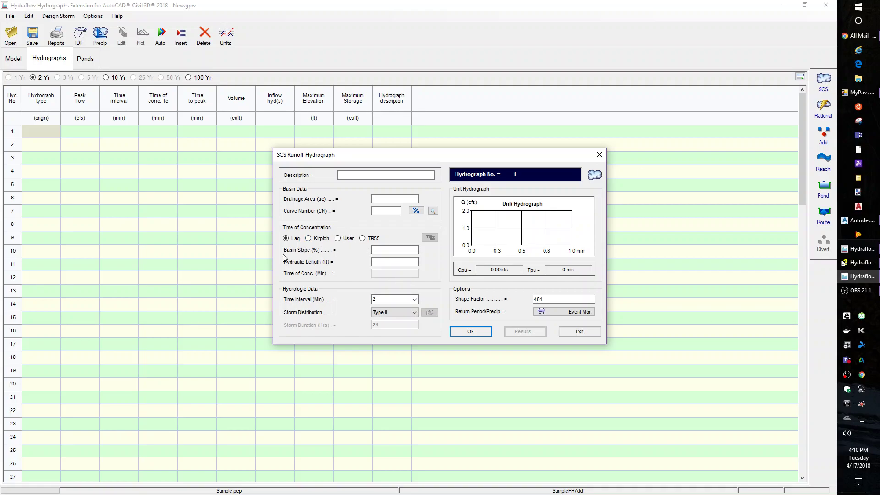
pyautogui.click(363, 239)
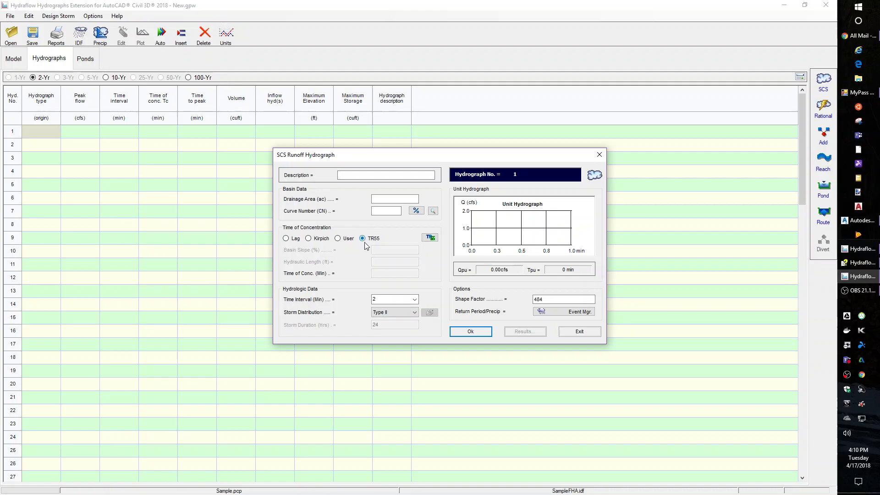
pyautogui.click(431, 237)
pyautogui.moveTo(434, 164); pyautogui.dragTo(508, 198)
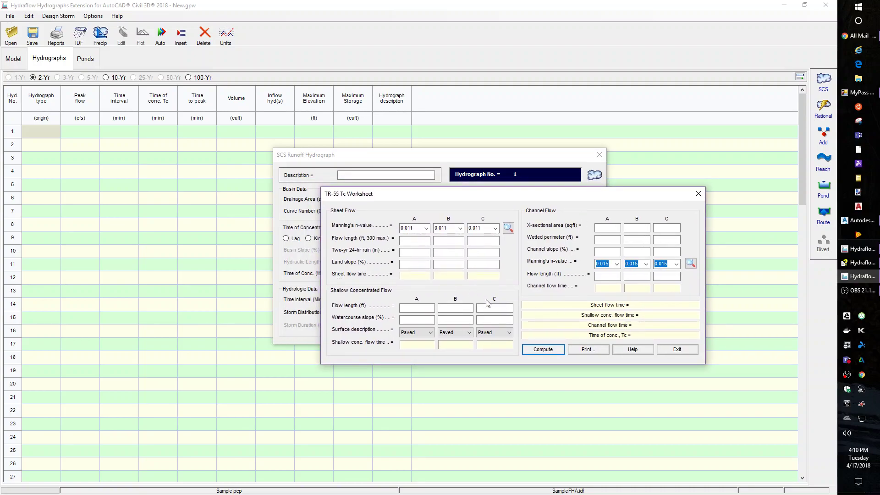
pyautogui.click(690, 349)
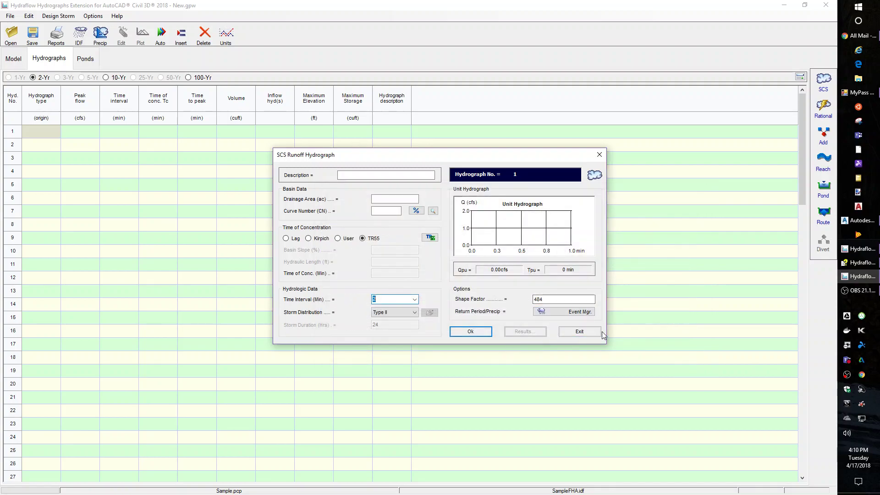
pyautogui.click(580, 332)
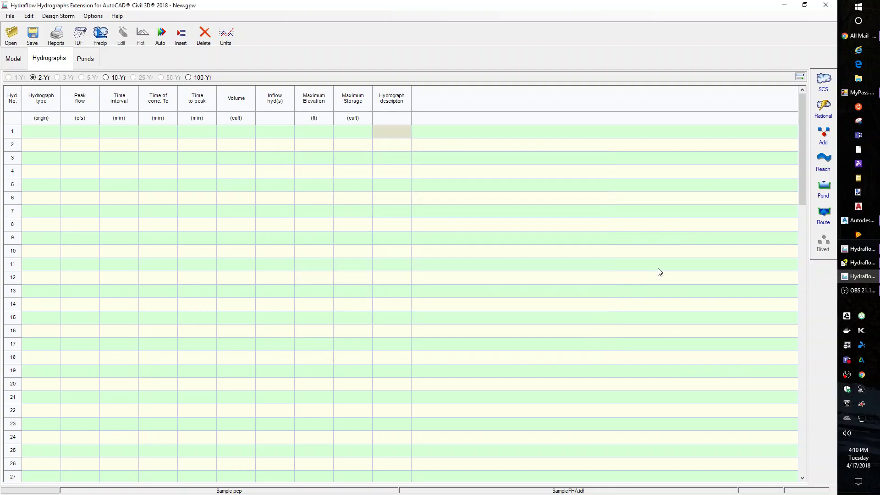
# - Examine the Rational Method hydrograph and pond stage/storage/discharge setups, leaving both empty, and close the Hydrographs extension
pyautogui.click(824, 109)
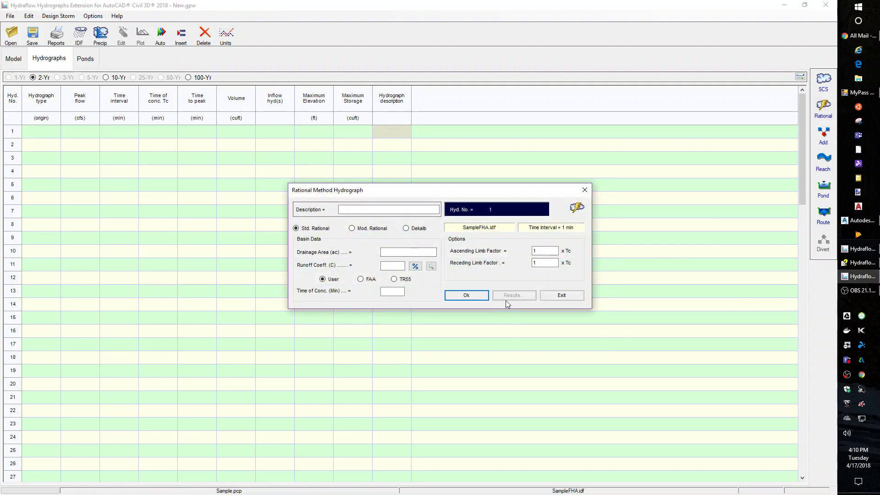
pyautogui.click(562, 295)
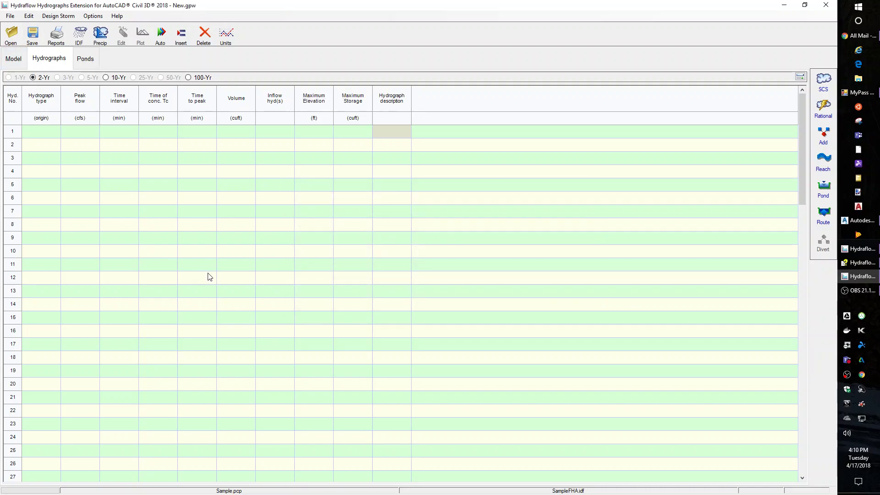
pyautogui.click(828, 184)
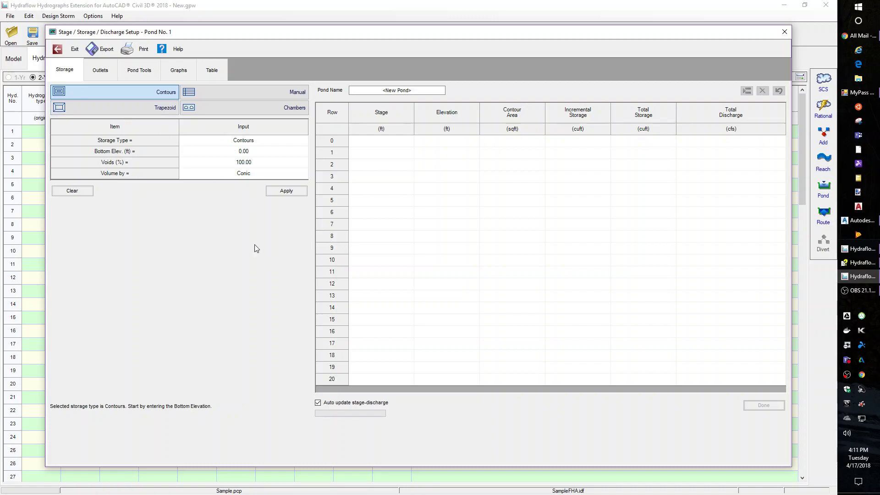
pyautogui.click(782, 34)
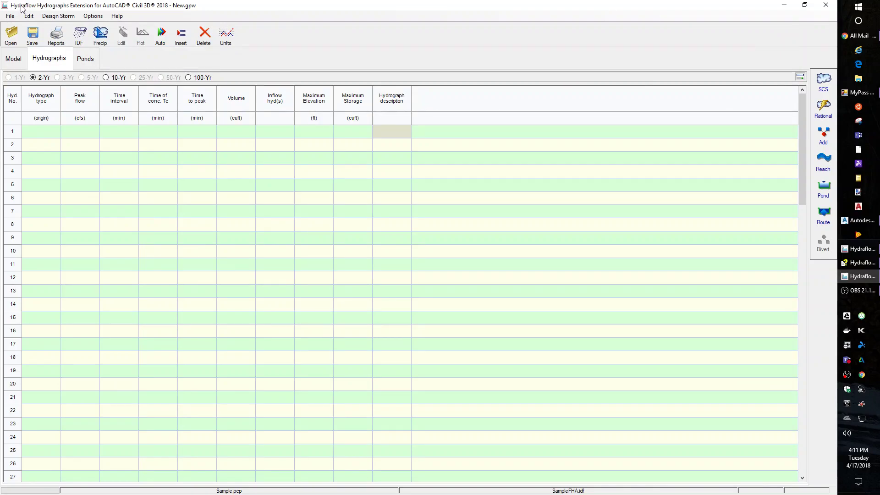
pyautogui.click(826, 5)
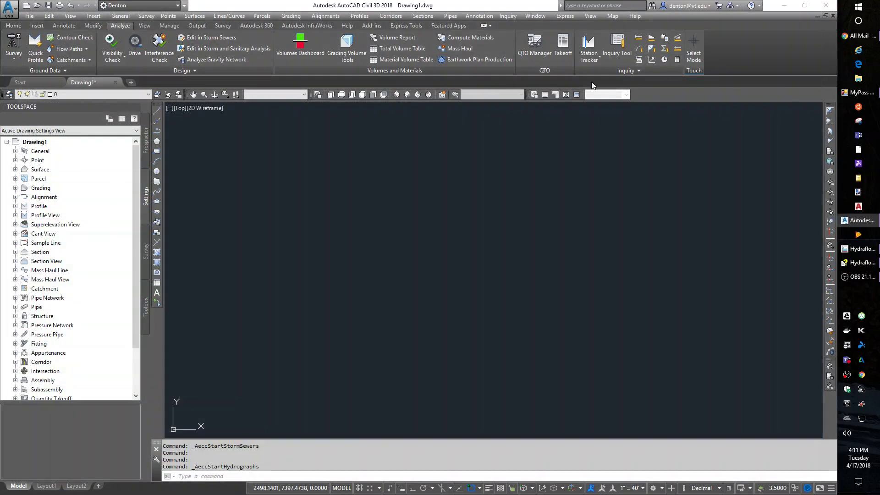
# - Launch Hydraflow Express from Civil 3D and look through its channel, inlet and hydrology calculators, ending on the culvert calculator
pyautogui.click(193, 71)
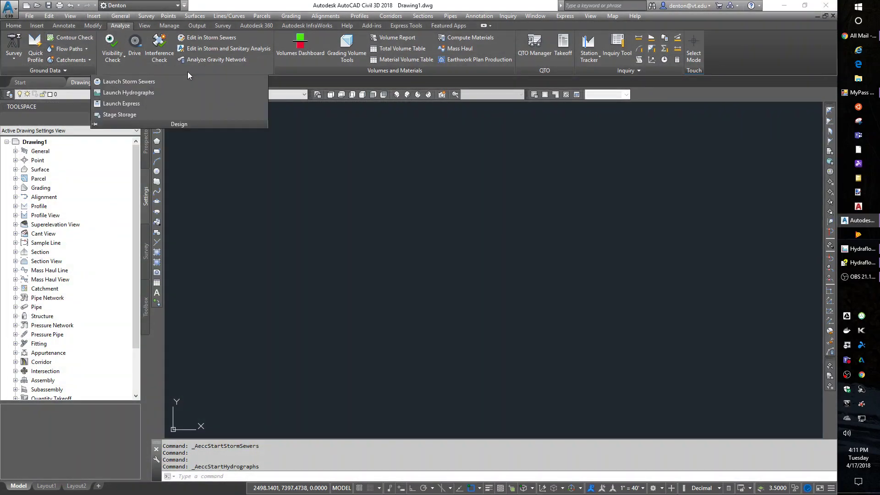
pyautogui.click(134, 105)
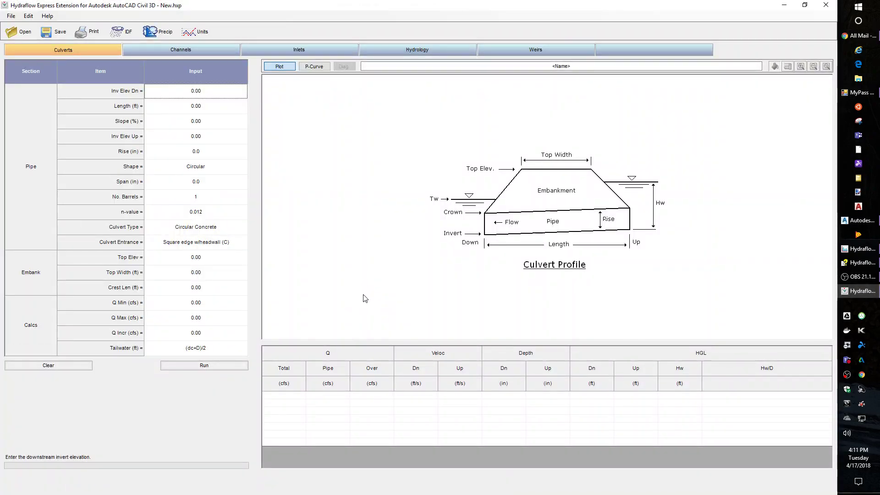
pyautogui.click(182, 54)
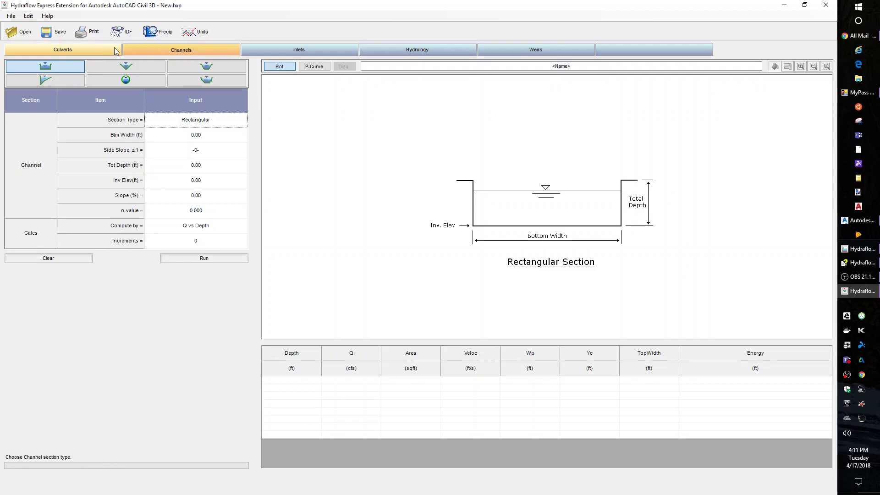
pyautogui.click(293, 49)
pyautogui.click(397, 49)
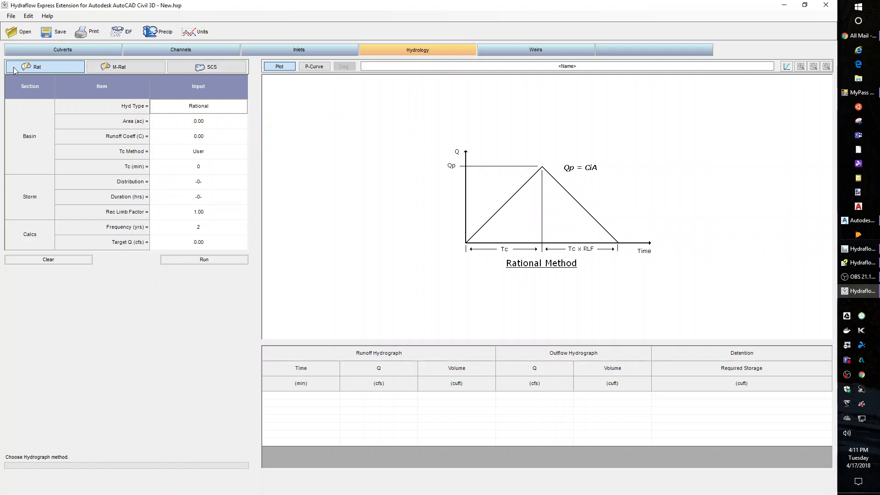
pyautogui.click(73, 48)
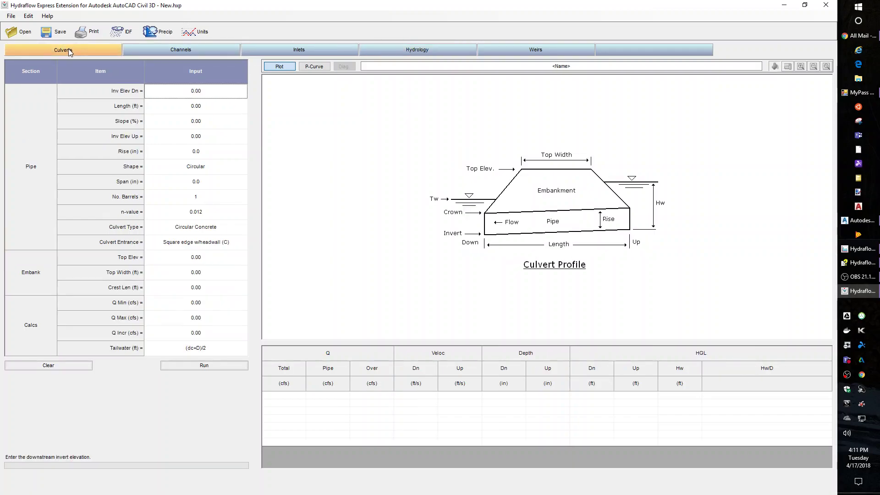
pyautogui.click(161, 50)
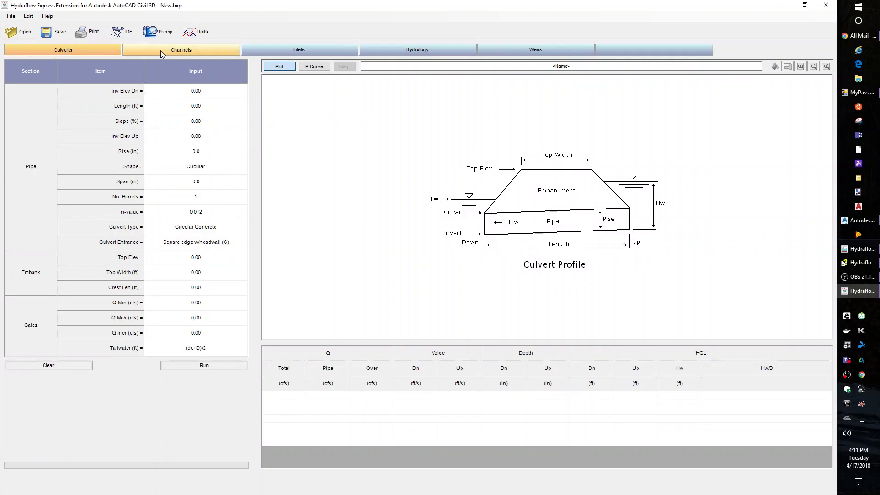
pyautogui.click(75, 52)
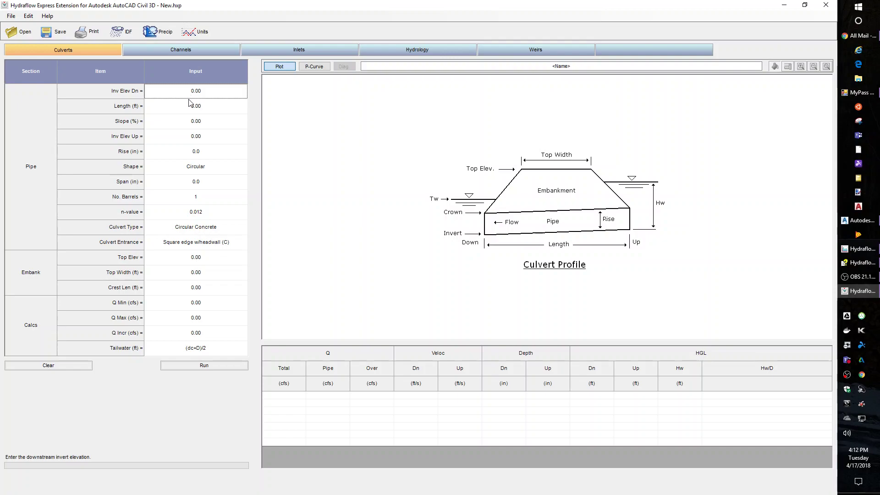
# - Set the culvert's downstream invert elevation to 1800, its length to 30 ft and its slope to 1%
pyautogui.write('18')
pyautogui.click(202, 106)
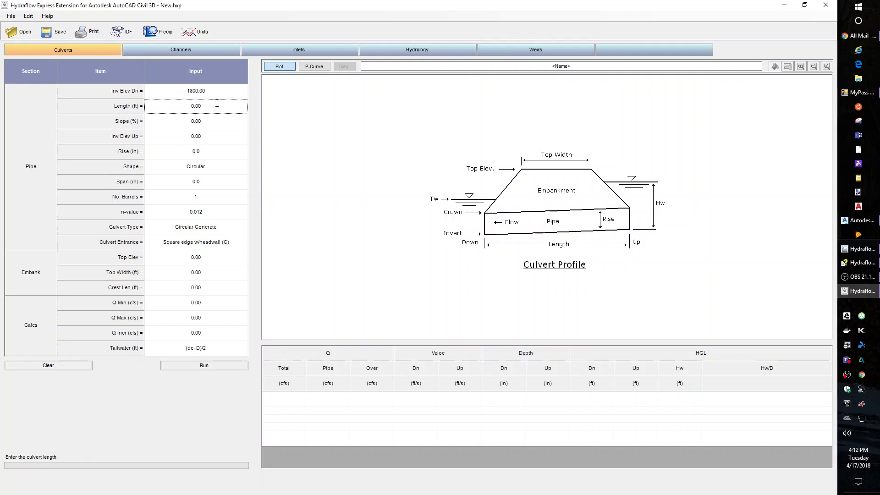
pyautogui.write('30')
pyautogui.press('Return')
pyautogui.click(200, 127)
pyautogui.write('1')
pyautogui.press('Tab')
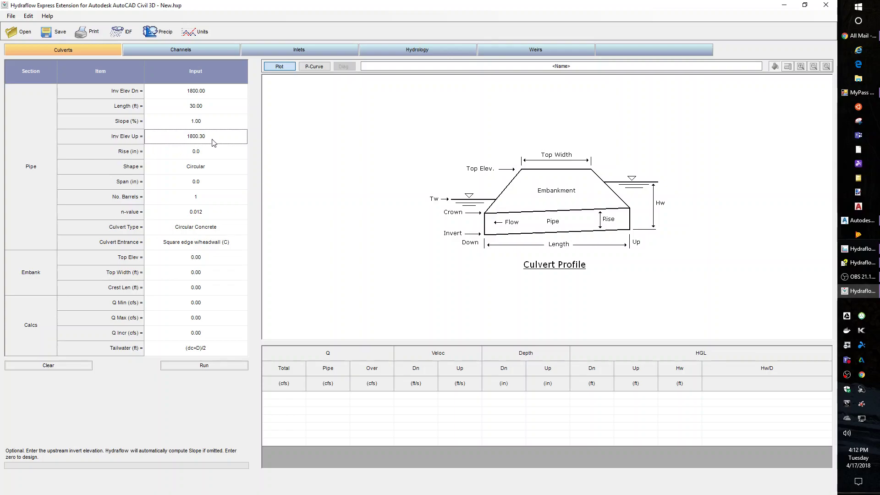
# - Set the culvert's rise to 18 in, keeping the circular shape and a single barrel
pyautogui.click(189, 154)
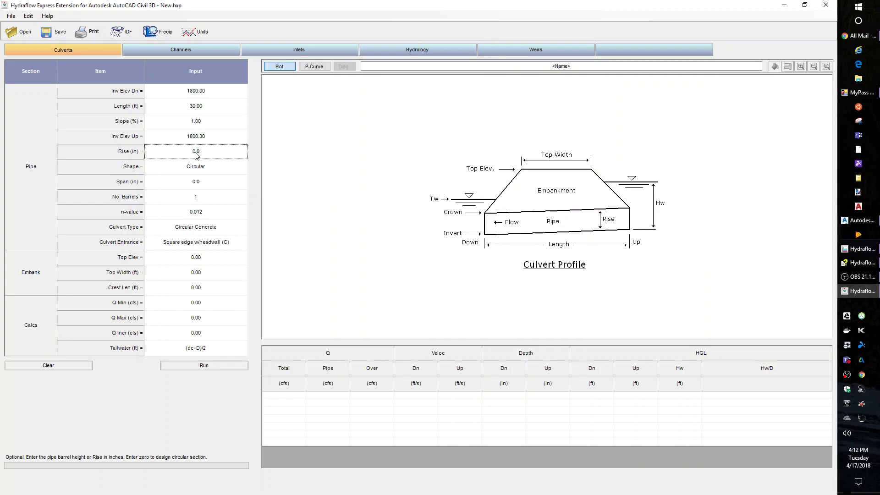
pyautogui.click(196, 152)
pyautogui.press('Return')
pyautogui.click(228, 166)
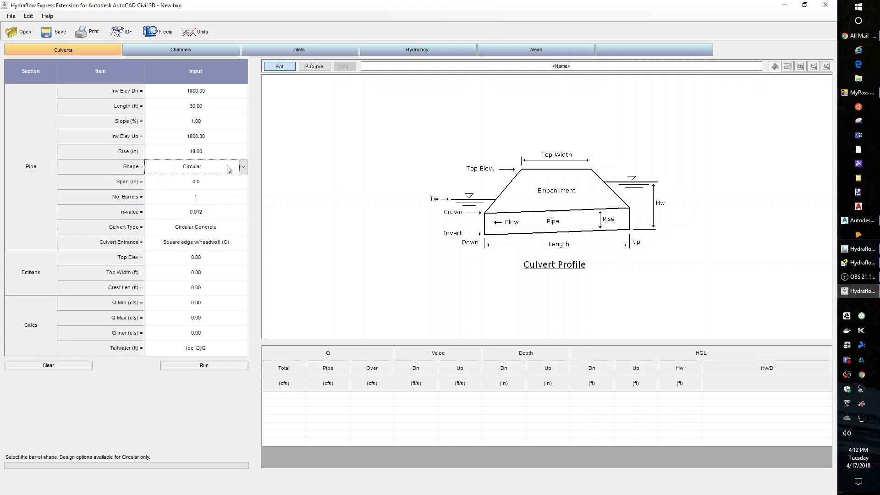
pyautogui.click(243, 168)
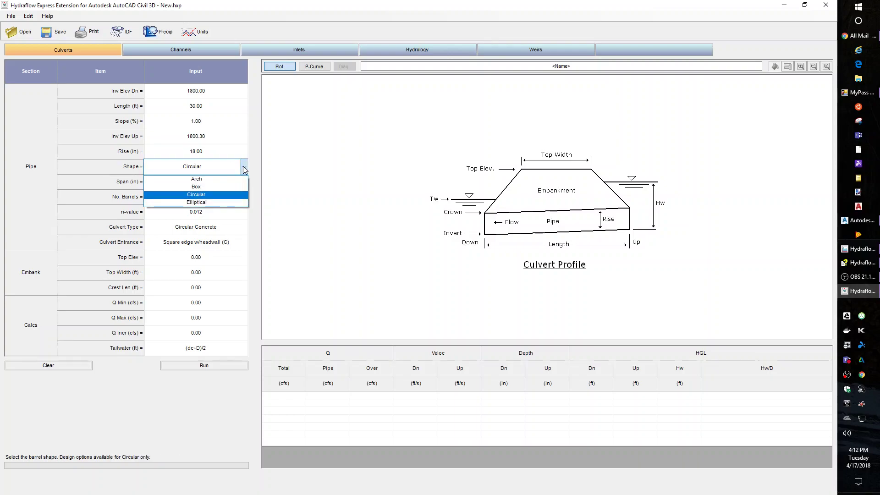
pyautogui.click(244, 167)
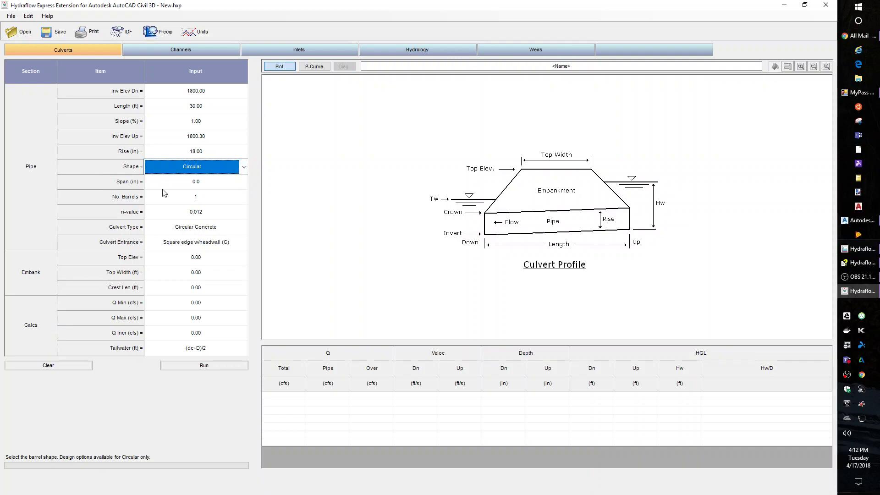
pyautogui.click(174, 183)
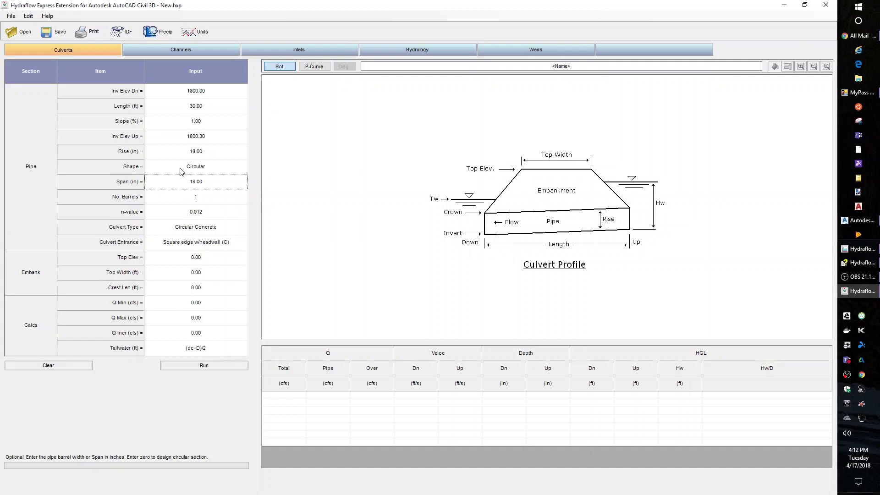
pyautogui.click(192, 199)
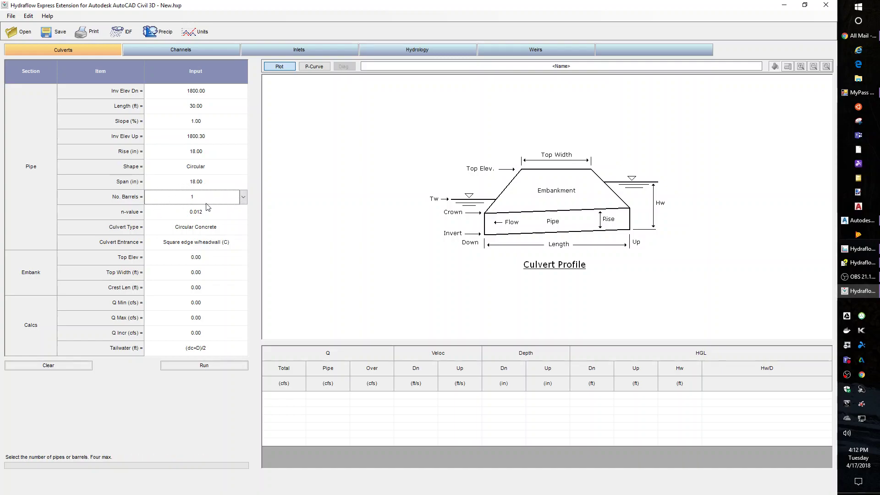
# - Search the Express user's guide for "mannings" to look up the culvert's n-value
pyautogui.click(213, 213)
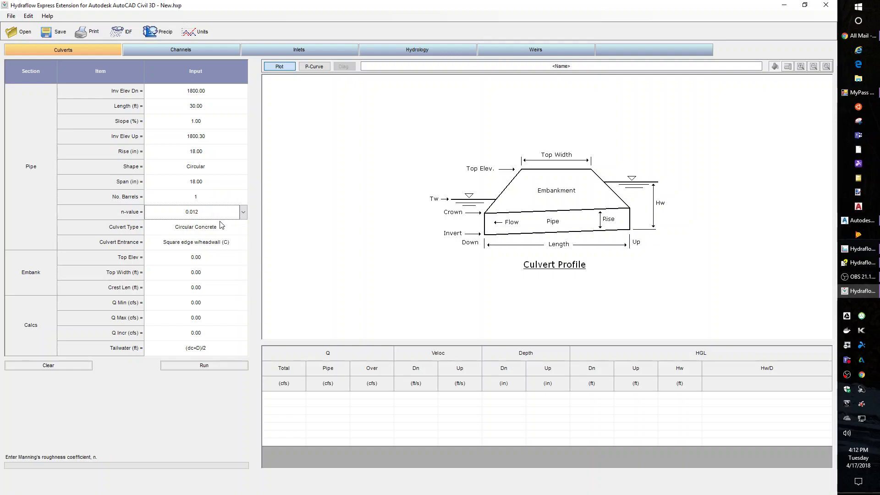
pyautogui.press('F1')
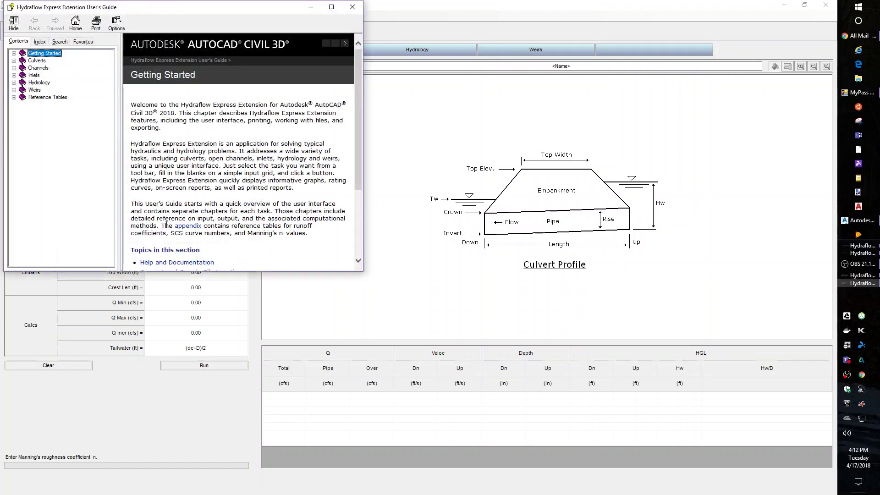
pyautogui.click(59, 42)
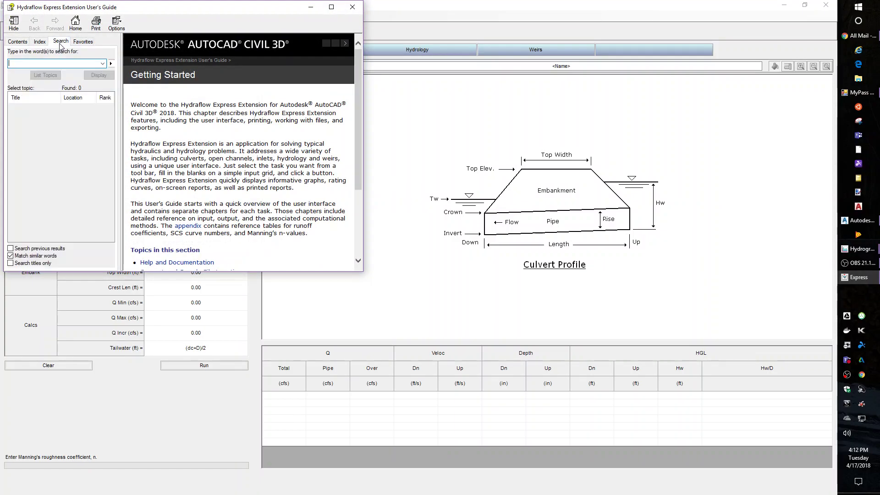
pyautogui.write('mannings')
pyautogui.press('Return')
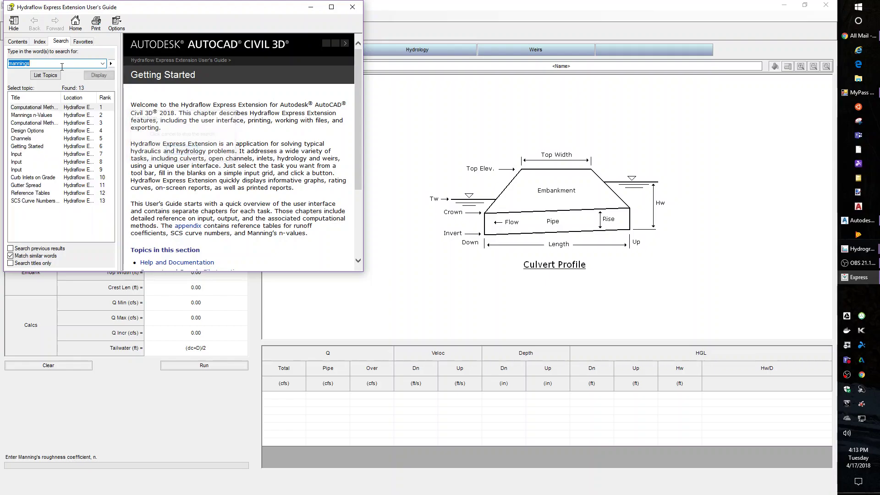
# - Look up the corrugated metal pipe value in the guide's Mannings n-Values table and close the guide
pyautogui.click(32, 115)
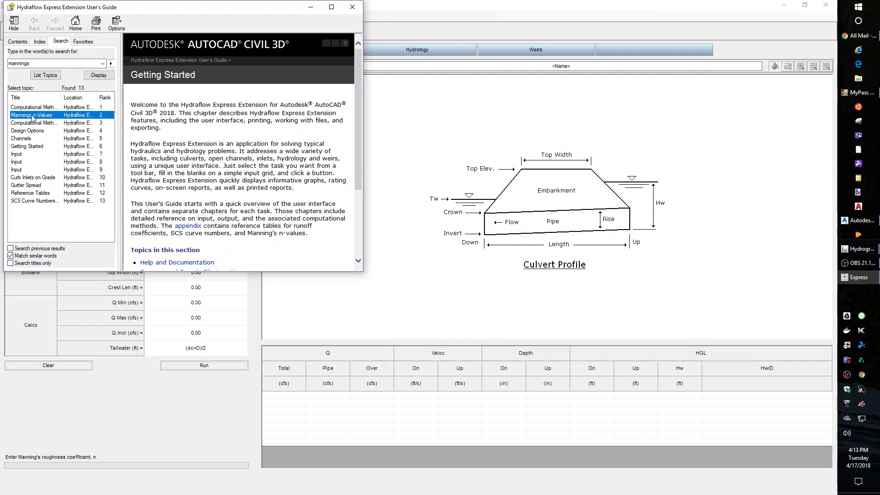
pyautogui.doubleClick(32, 115)
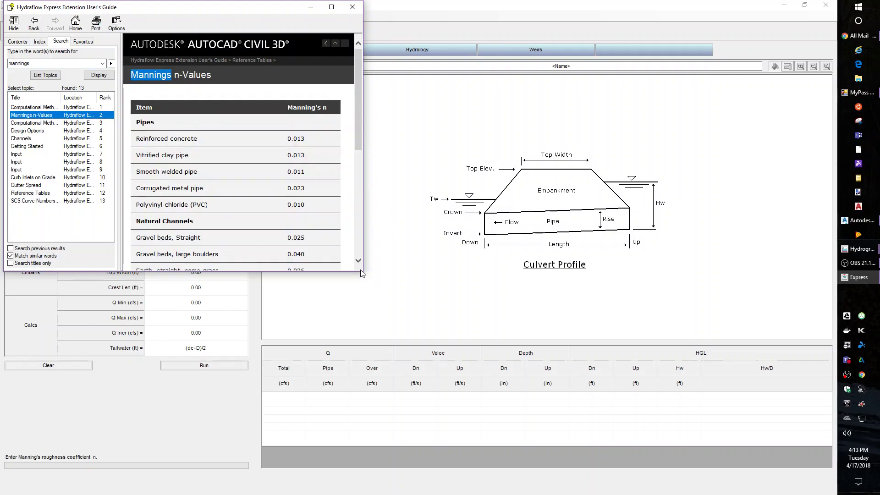
pyautogui.moveTo(364, 271); pyautogui.dragTo(477, 391)
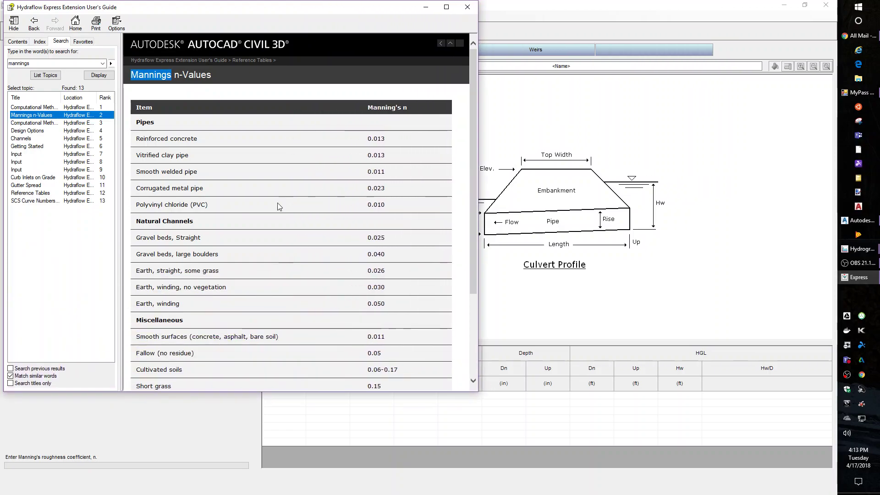
pyautogui.scroll(-5, 284, 204)
pyautogui.scroll(5, 290, 231)
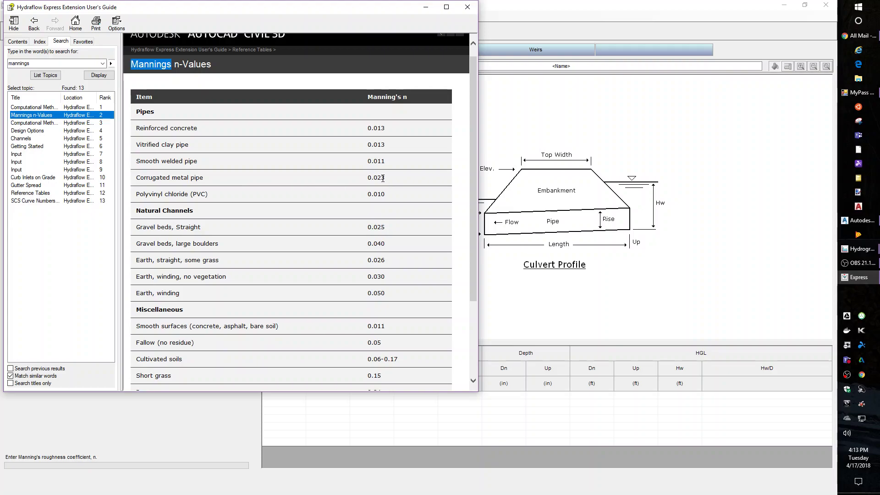
pyautogui.moveTo(374, 178); pyautogui.dragTo(387, 179)
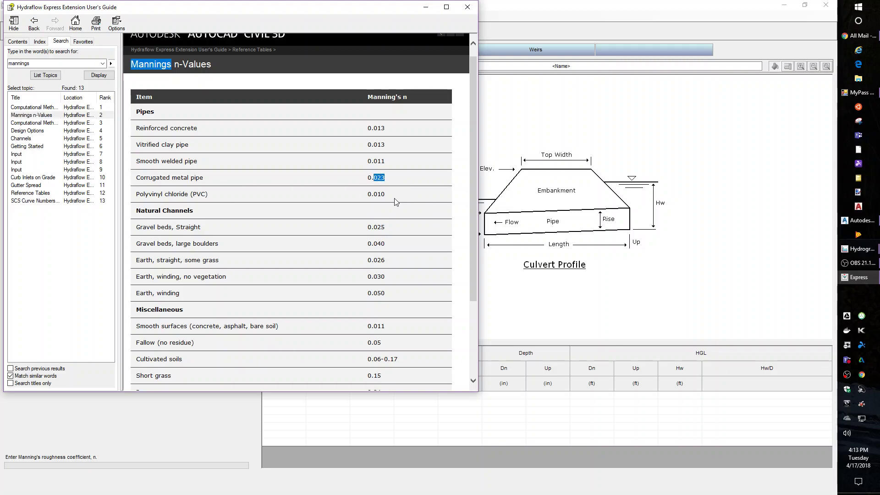
pyautogui.click(470, 8)
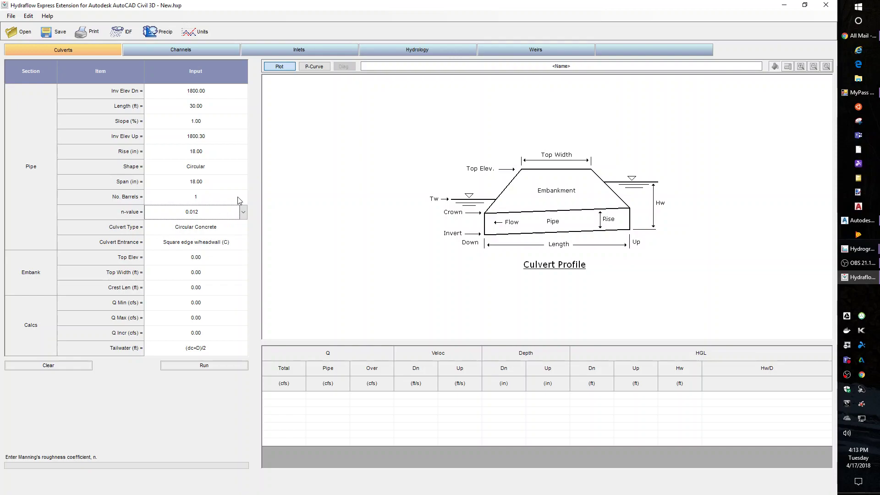
# - Set the culvert's Manning's n-value to 0.023
pyautogui.write('0.0')
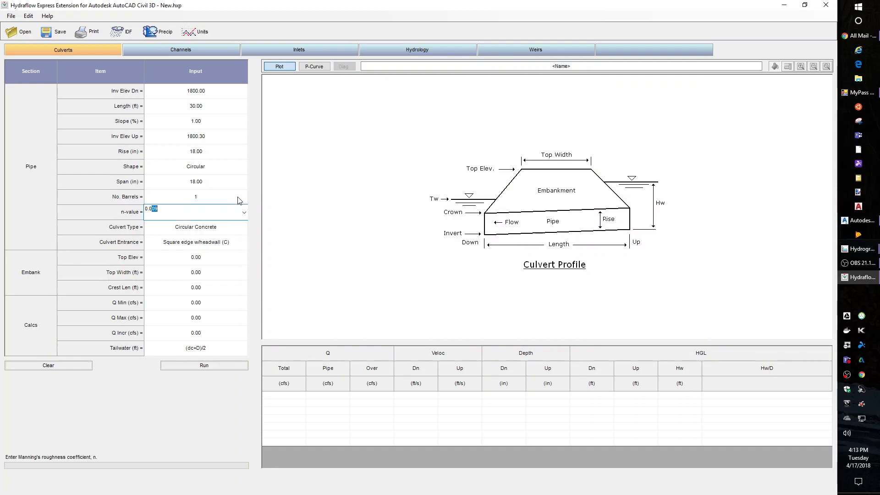
pyautogui.write('23')
pyautogui.press('Return')
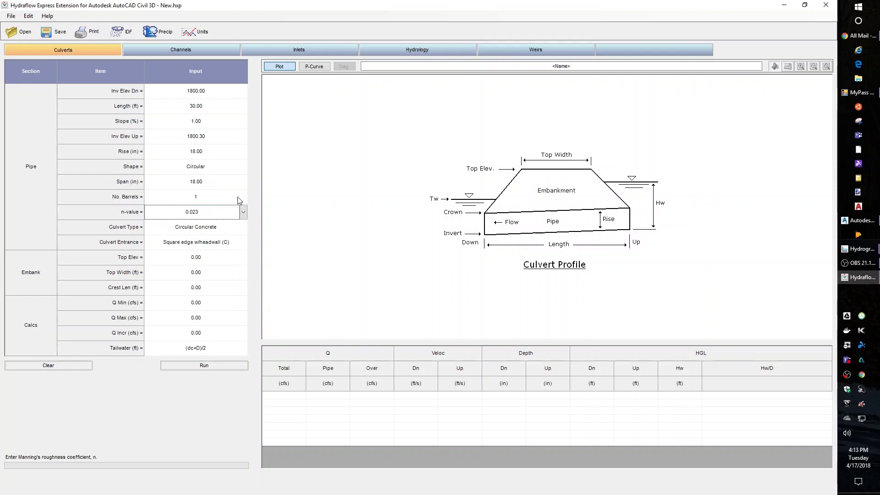
# - Set the culvert type to Circular Corrugate Metal Pipe with a Projecting entrance
pyautogui.click(236, 232)
pyautogui.click(243, 229)
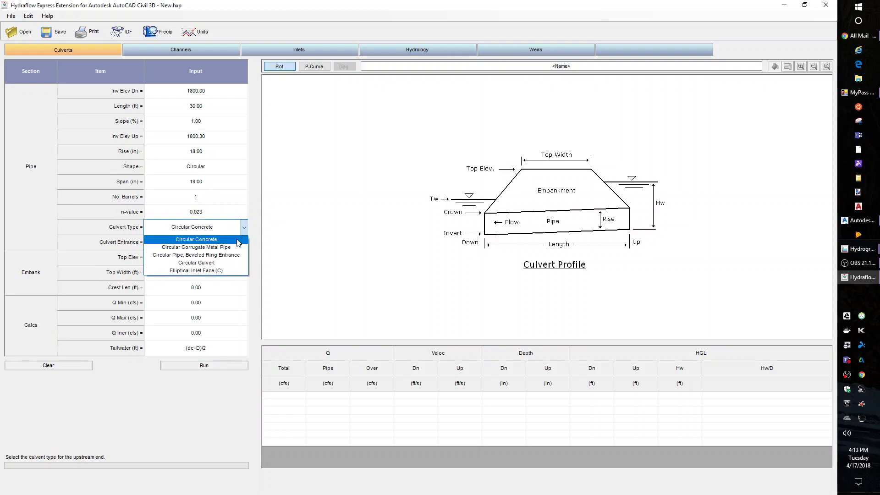
pyautogui.click(215, 248)
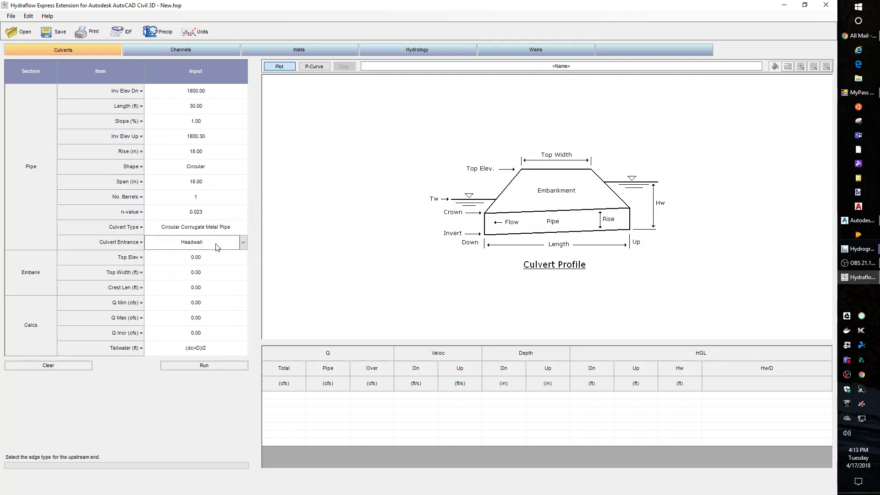
pyautogui.click(243, 245)
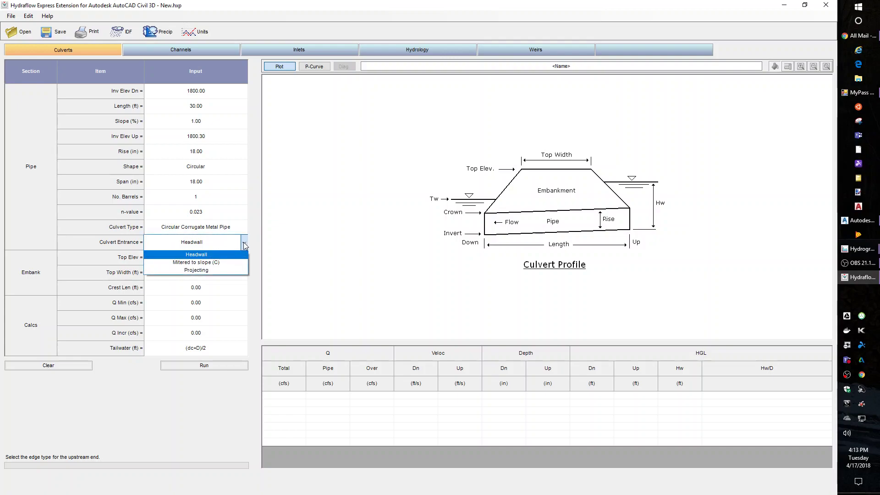
pyautogui.click(244, 271)
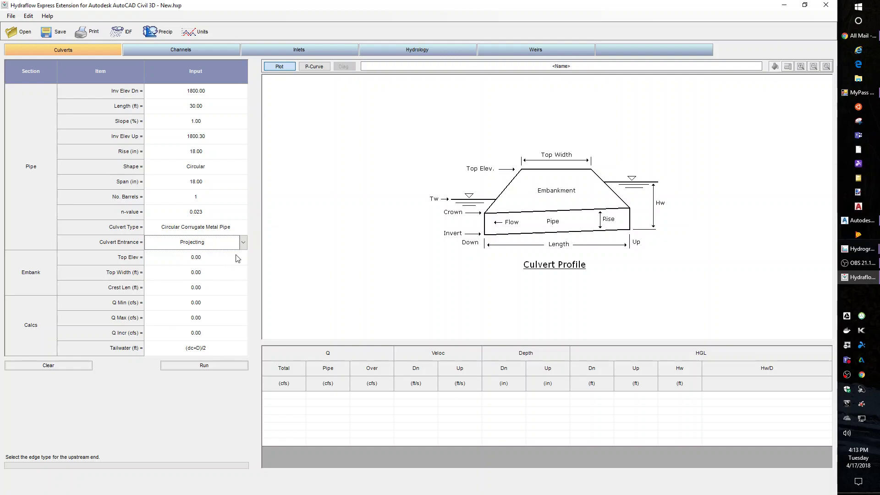
# - Define the embankment with a top elevation of 1810, a top width of 12 ft and a crest length of 30 ft
pyautogui.click(238, 258)
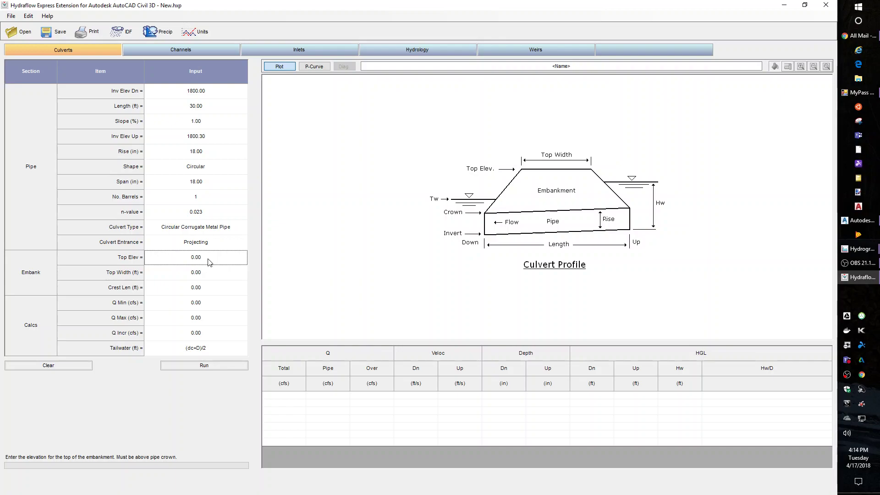
pyautogui.write('1810')
pyautogui.press('Return')
pyautogui.click(210, 277)
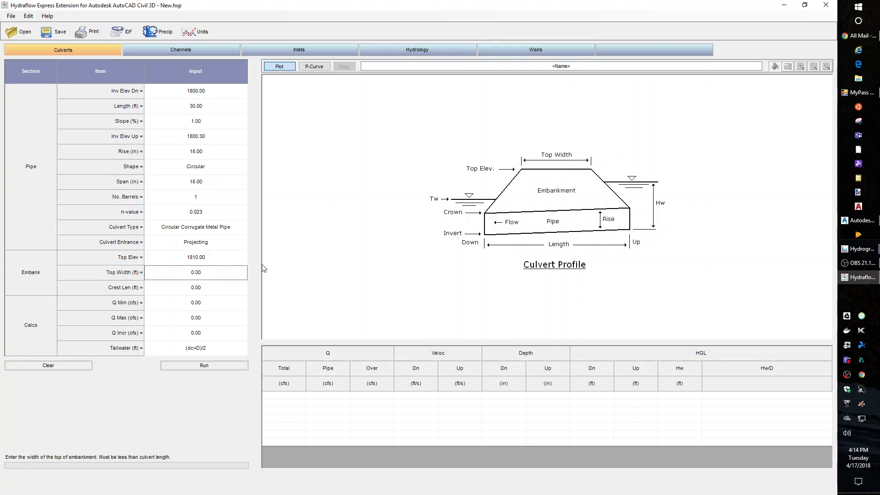
pyautogui.write('12')
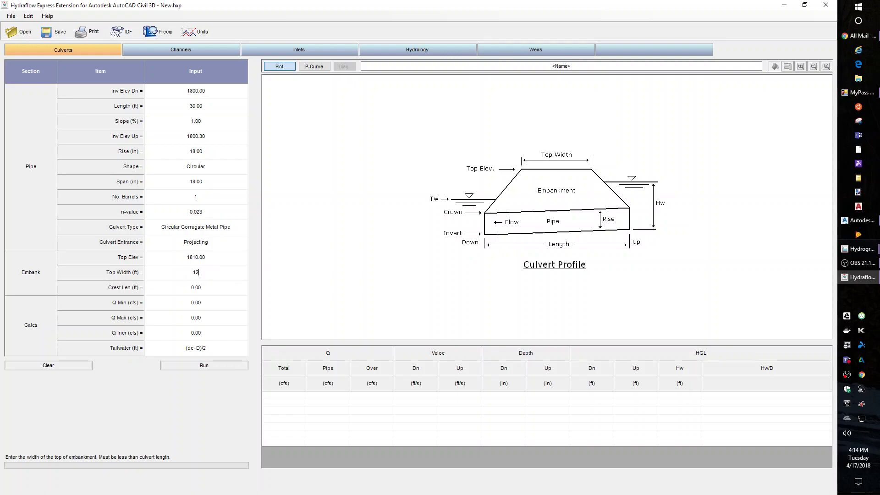
pyautogui.press('Return')
pyautogui.click(222, 291)
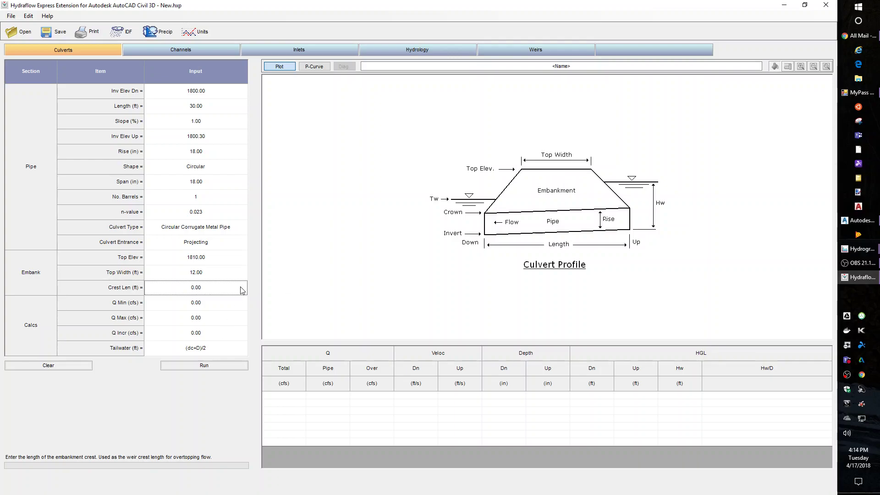
pyautogui.write('30')
pyautogui.press('Return')
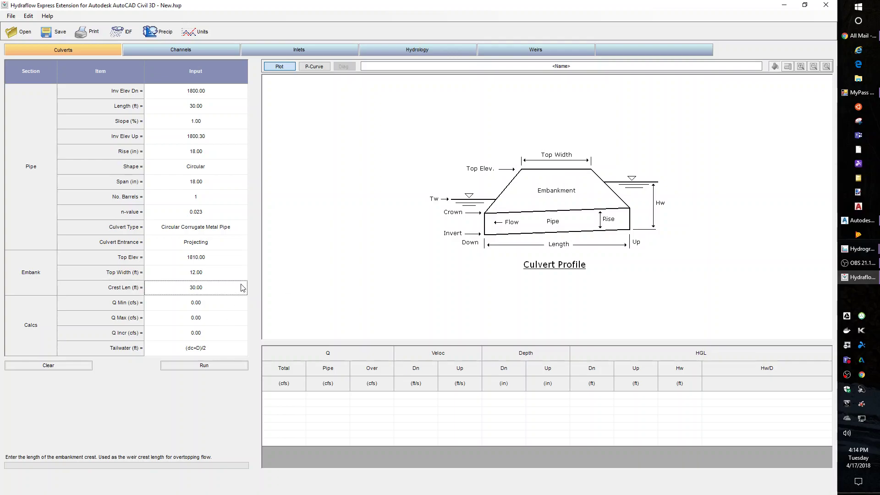
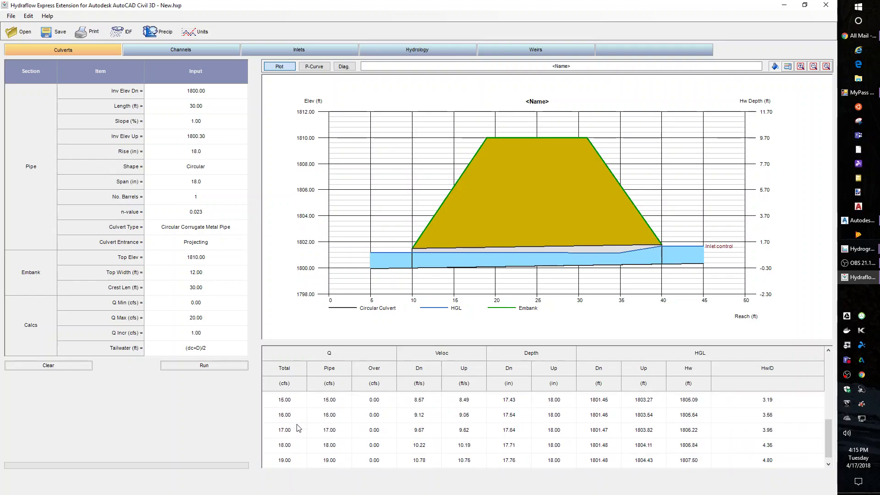
# - Rerun the culvert calculation for flows from 10 to 30 cfs and plot the 30 cfs profile
pyautogui.click(290, 464)
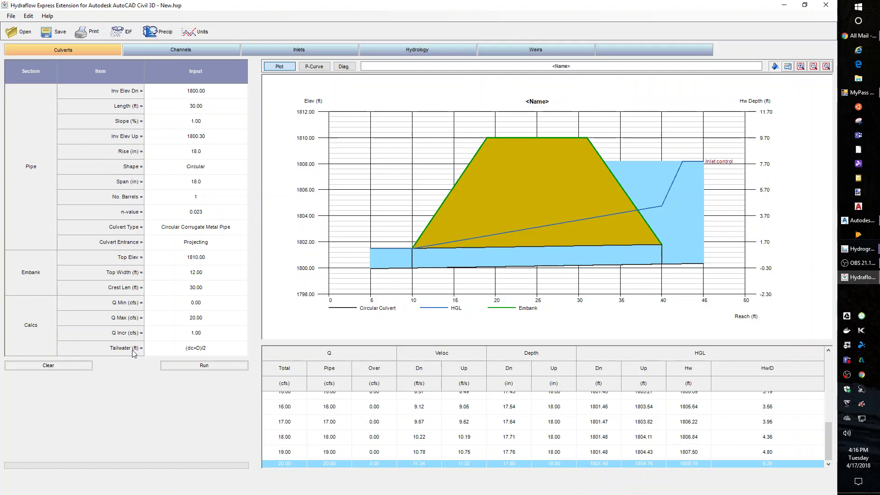
pyautogui.click(200, 303)
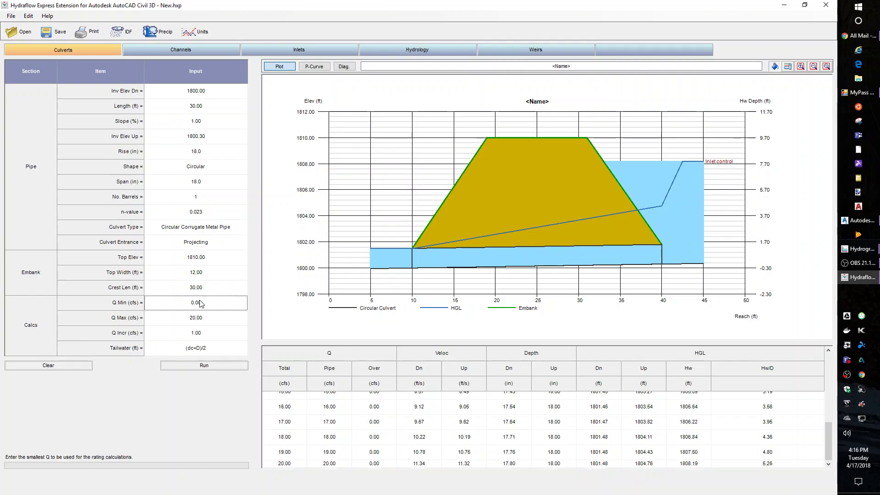
pyautogui.write('10')
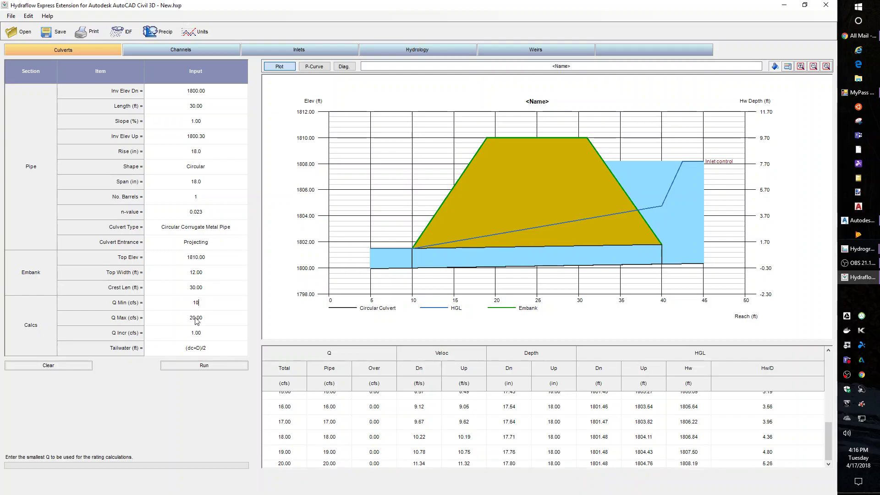
pyautogui.click(201, 319)
pyautogui.write('3')
pyautogui.click(205, 367)
pyautogui.scroll(-5, 415, 426)
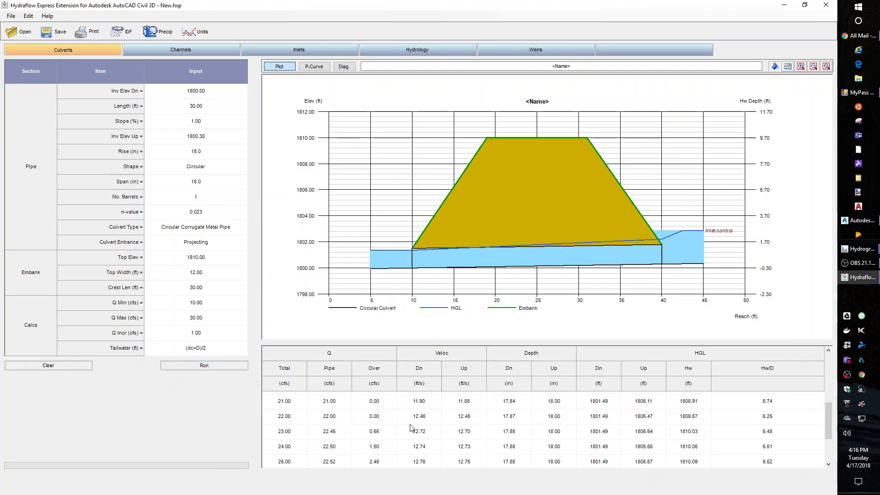
pyautogui.click(289, 464)
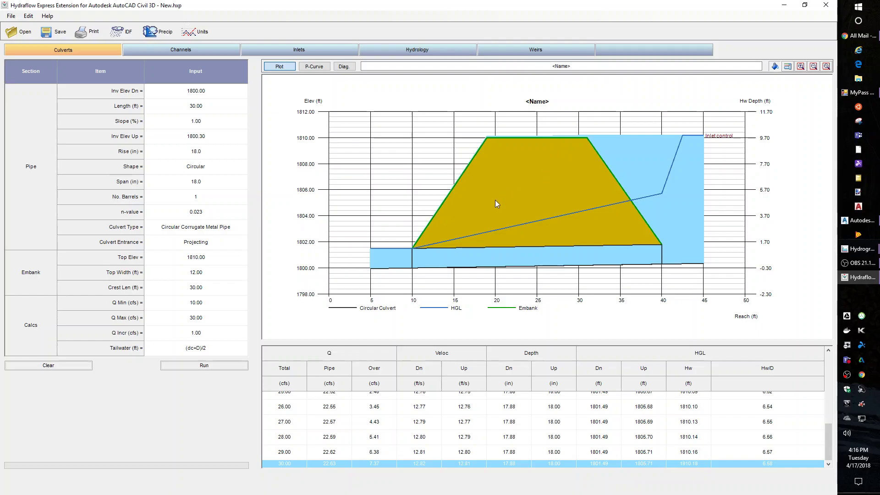
# - Increase the culvert to 2 barrels, rerun the calculation and plot the 30 cfs profile
pyautogui.click(185, 200)
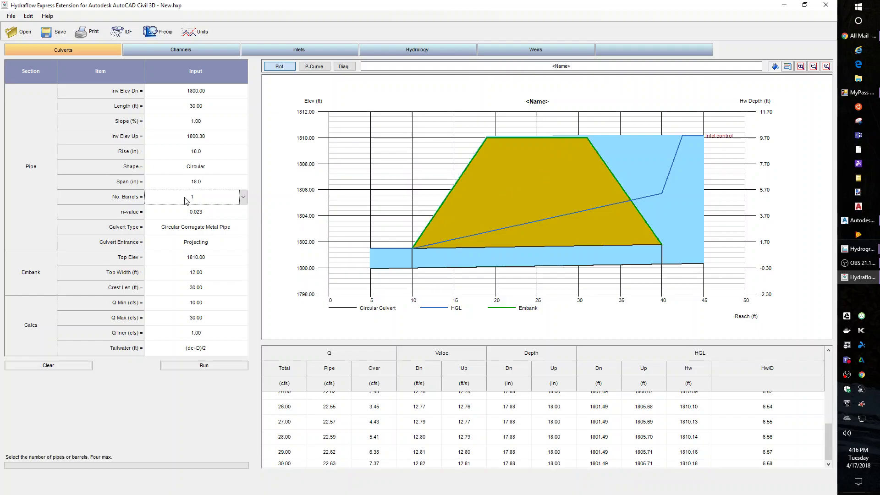
pyautogui.click(243, 198)
pyautogui.click(203, 217)
pyautogui.click(206, 369)
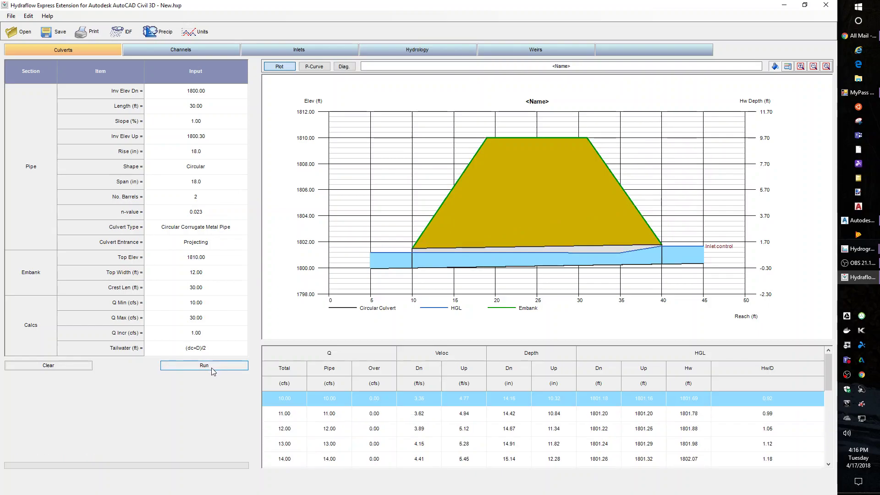
pyautogui.scroll(-4, 329, 429)
pyautogui.scroll(-3, 330, 429)
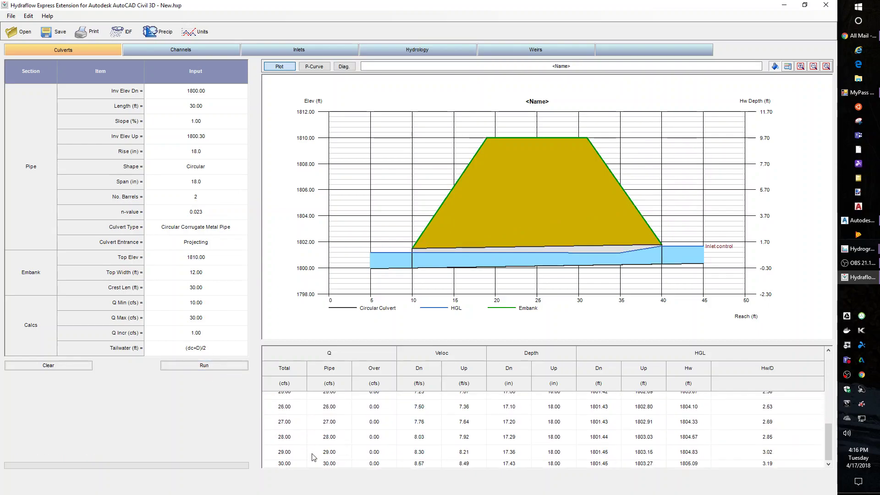
pyautogui.click(289, 464)
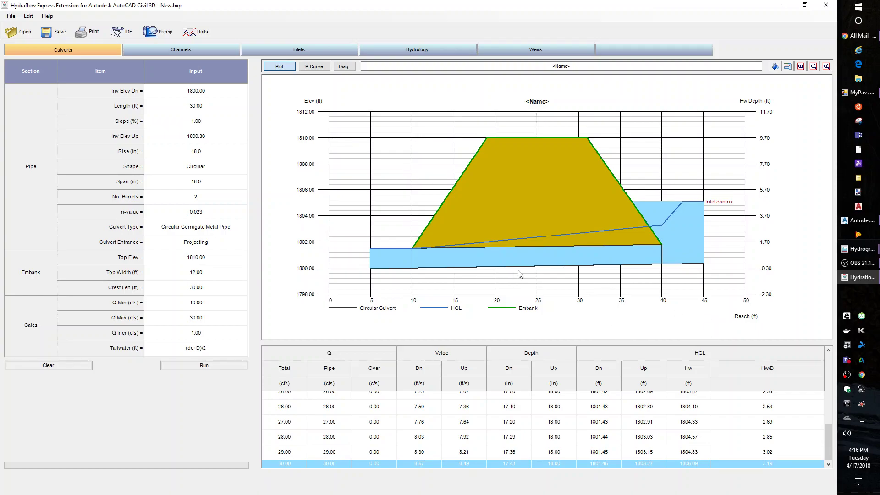
# - Increase the culvert to 3 barrels, rerun the calculation and plot the 30 cfs profile
pyautogui.click(220, 202)
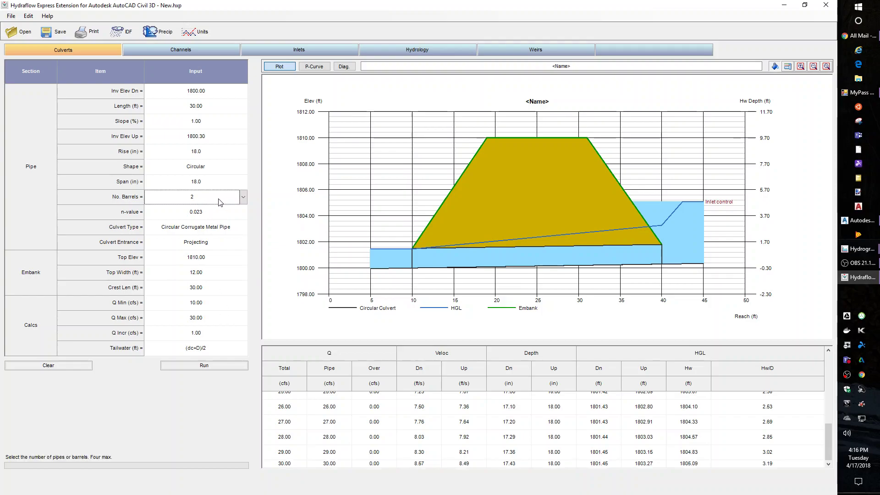
pyautogui.click(235, 200)
pyautogui.click(200, 230)
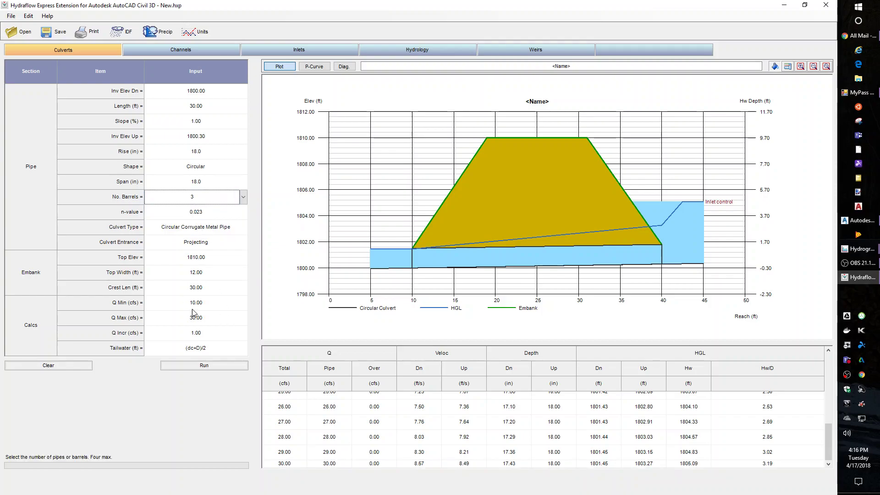
pyautogui.click(204, 368)
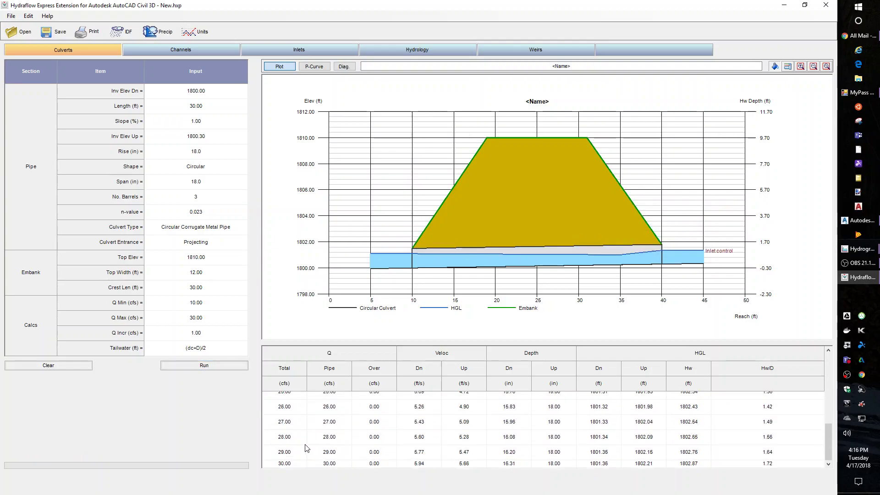
pyautogui.click(293, 463)
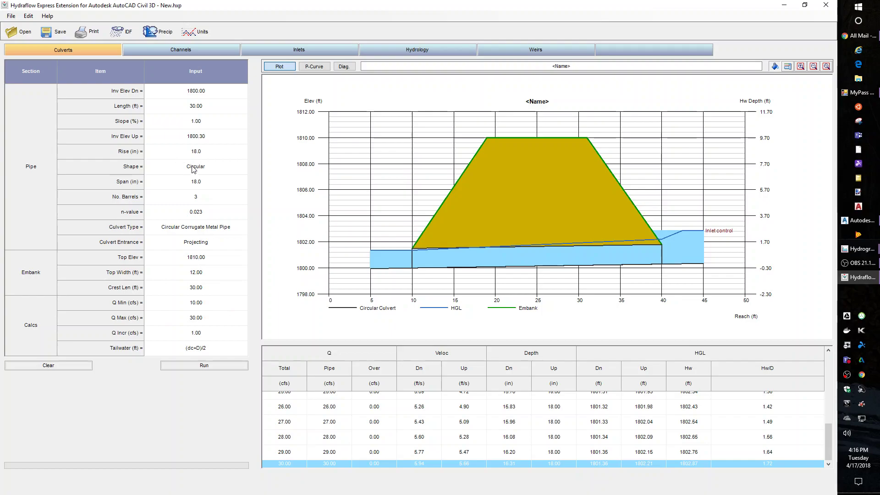
# - Return the culvert to a single barrel and set its rise to 36 in
pyautogui.click(204, 197)
pyautogui.click(245, 197)
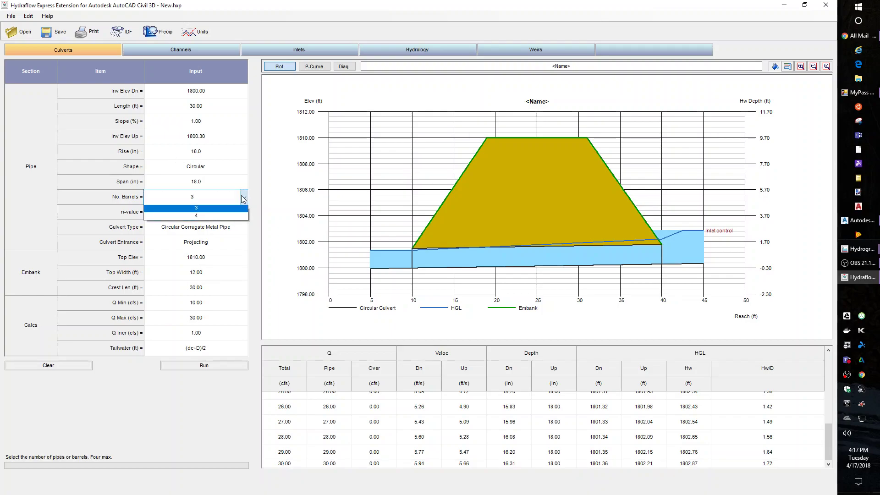
pyautogui.click(196, 210)
pyautogui.click(219, 185)
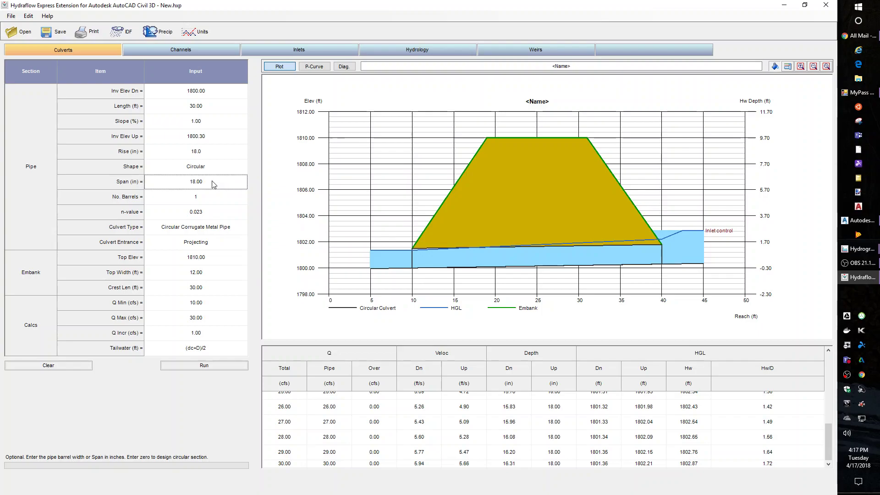
pyautogui.click(198, 153)
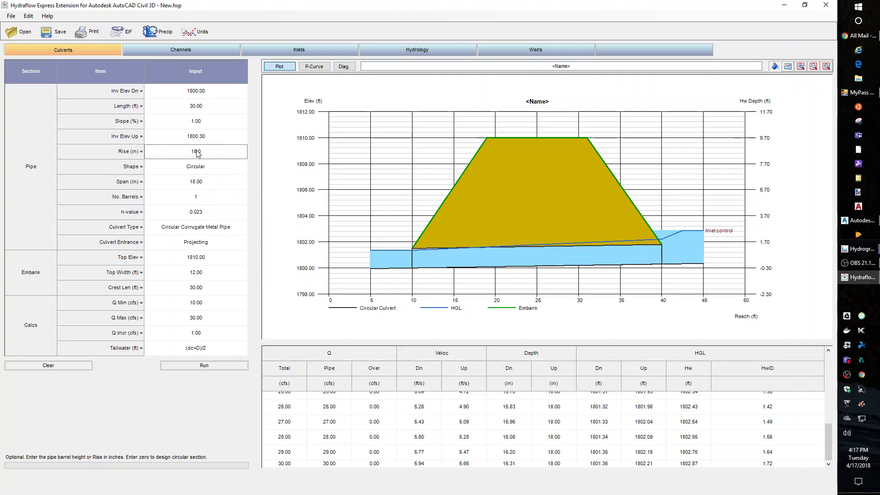
pyautogui.write('36')
pyautogui.press('Return')
pyautogui.click(206, 189)
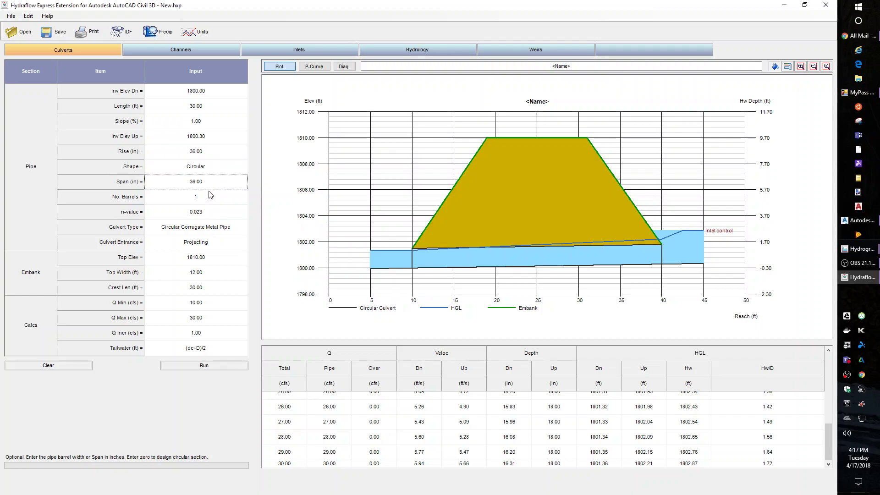
# - Rerun the culvert calculation with the single 36 in pipe and plot the 30 cfs profile
pyautogui.click(190, 369)
pyautogui.scroll(-5, 313, 438)
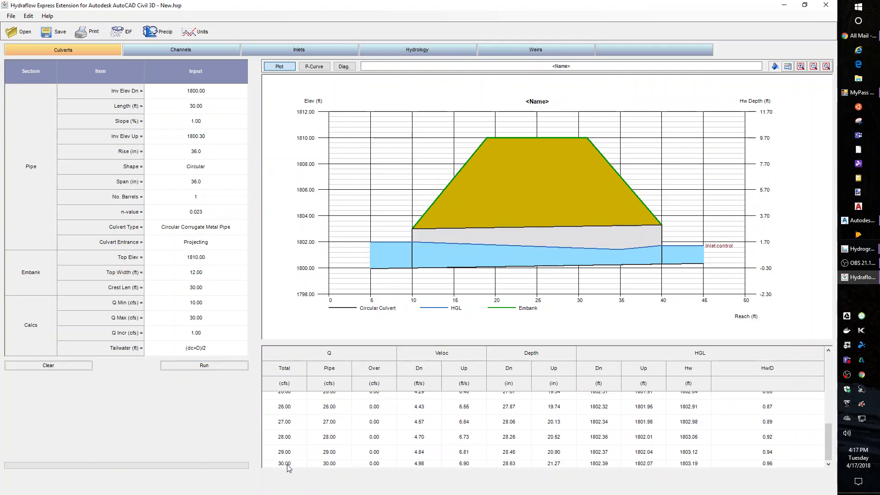
pyautogui.click(288, 465)
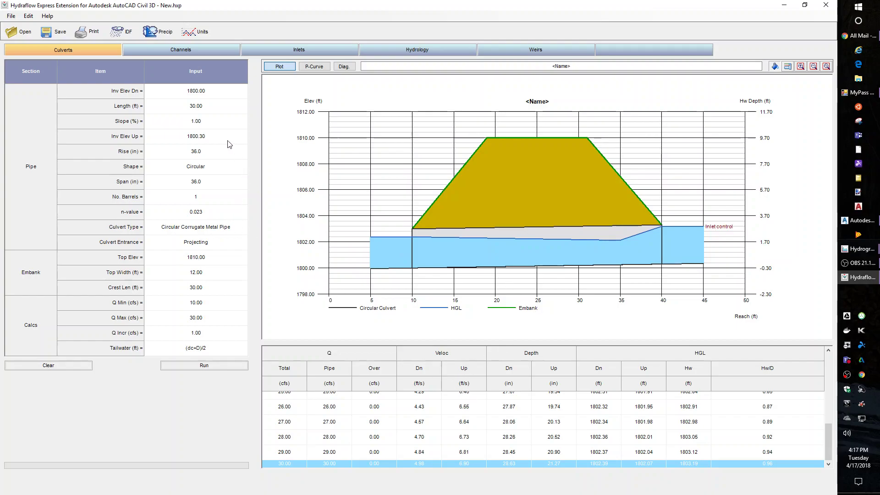
# - Start a trapezoidal channel with a bottom width of 1 ft and side slopes of 3:1 on both sides
pyautogui.click(186, 51)
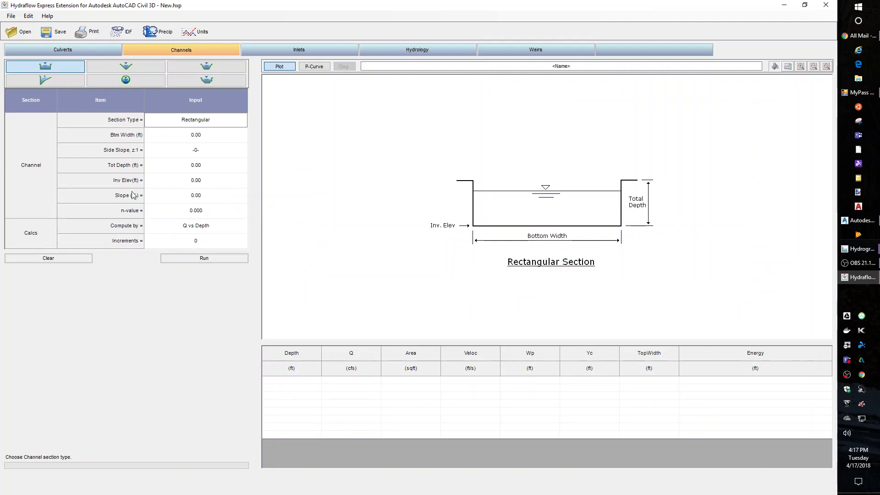
pyautogui.click(212, 70)
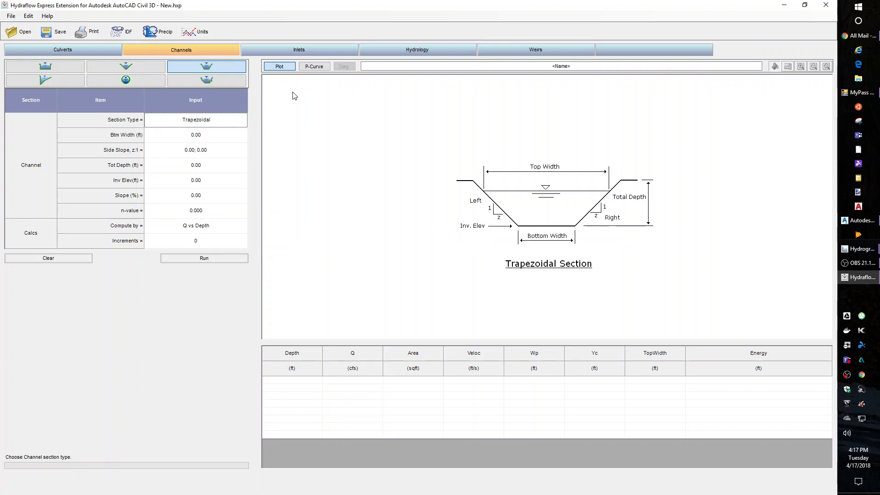
pyautogui.click(228, 140)
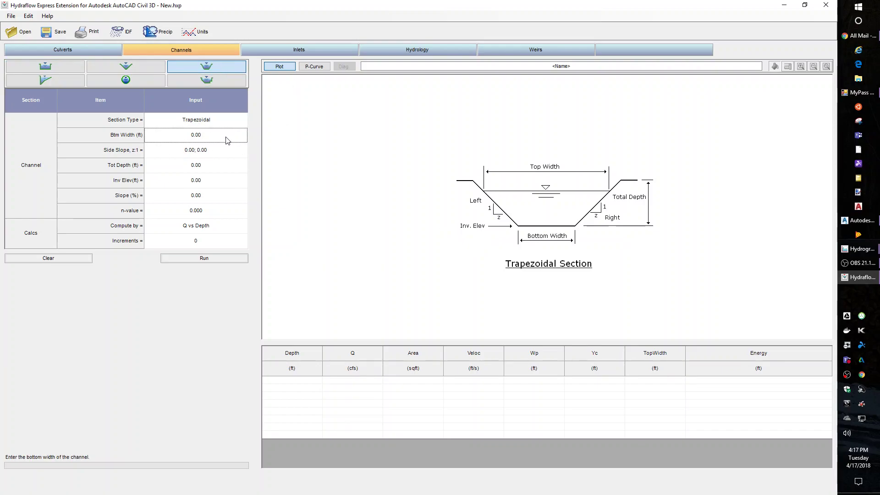
pyautogui.write('1')
pyautogui.click(236, 154)
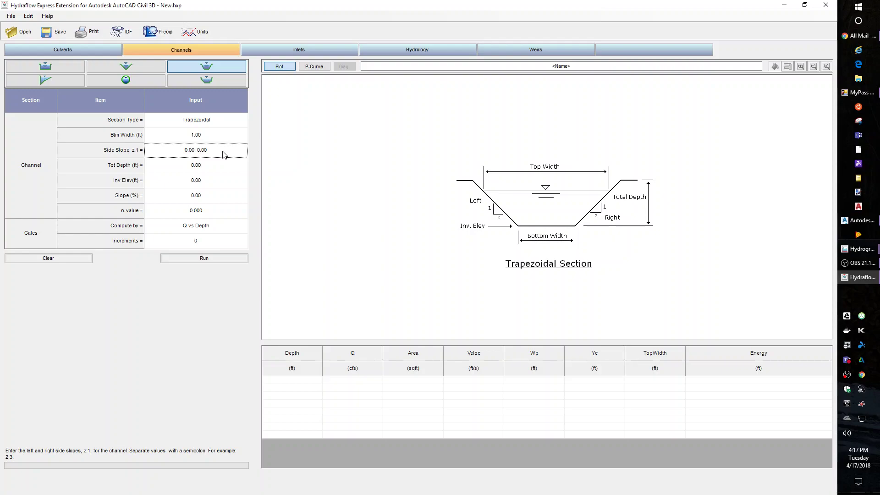
pyautogui.write('3')
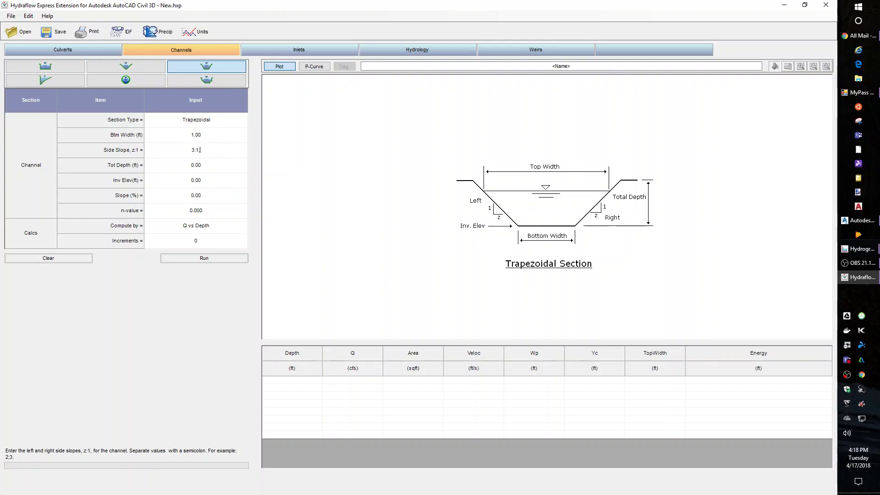
pyautogui.write(':1;3:1')
# - Set the channel's total depth to 2 ft, invert elevation to 1800 ft and slope to 2%
pyautogui.click(215, 169)
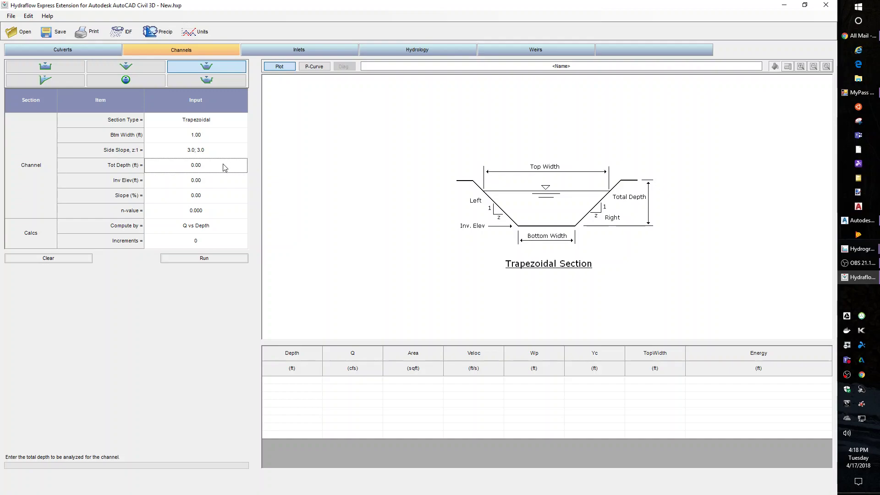
pyautogui.write('2')
pyautogui.click(216, 182)
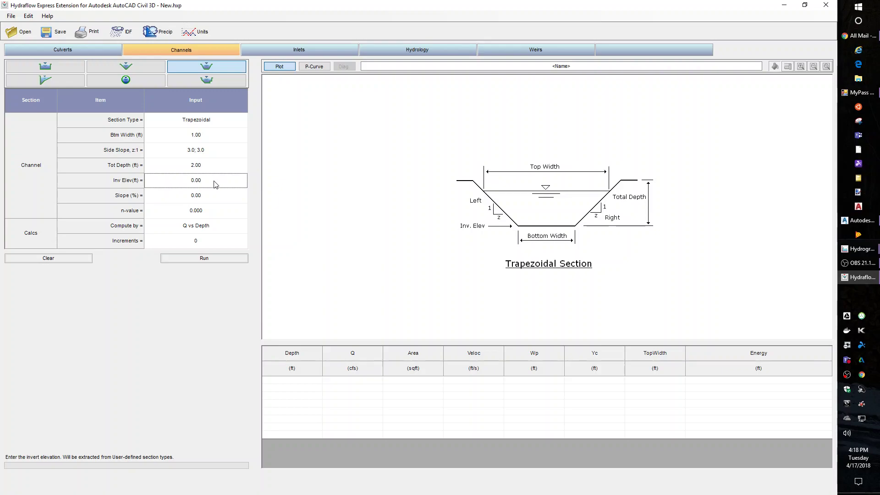
pyautogui.write('18')
pyautogui.click(219, 198)
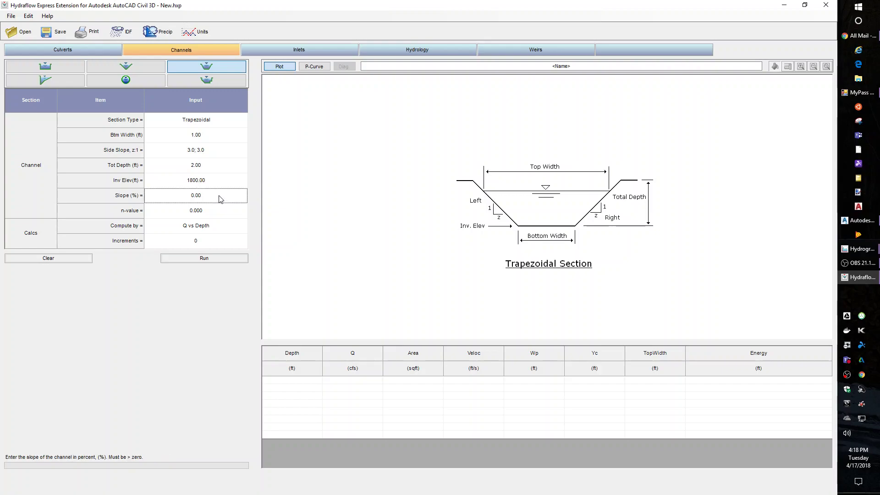
pyautogui.write('2')
# - Look up Manning's n for straight earth with some grass in the user's guide and set the channel's n-value to 0.026
pyautogui.click(218, 211)
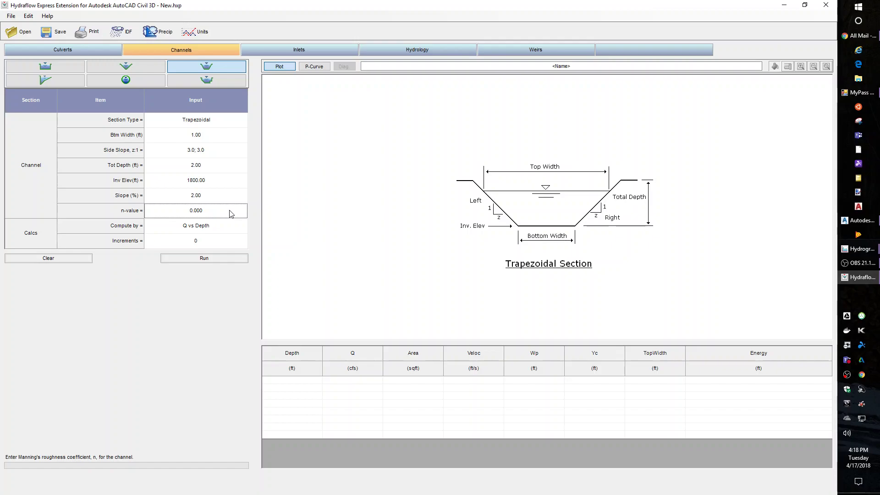
pyautogui.press('F1')
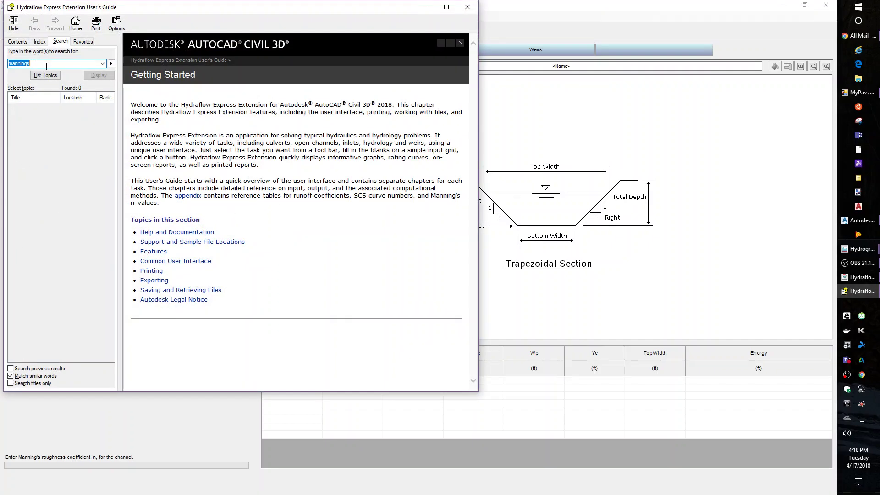
pyautogui.click(45, 75)
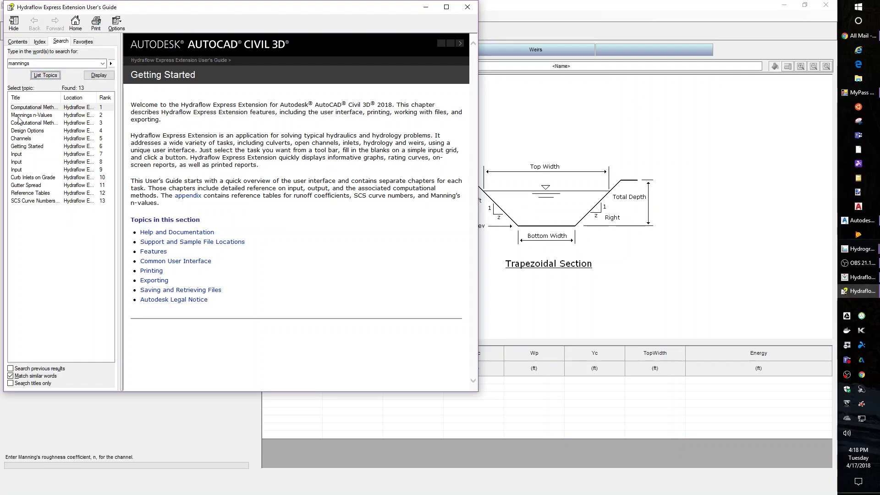
pyautogui.doubleClick(19, 116)
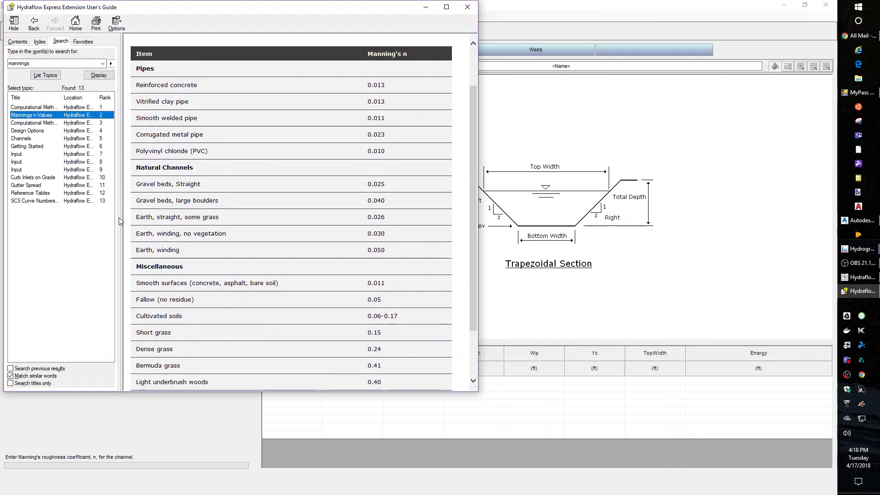
pyautogui.scroll(-3, 167, 263)
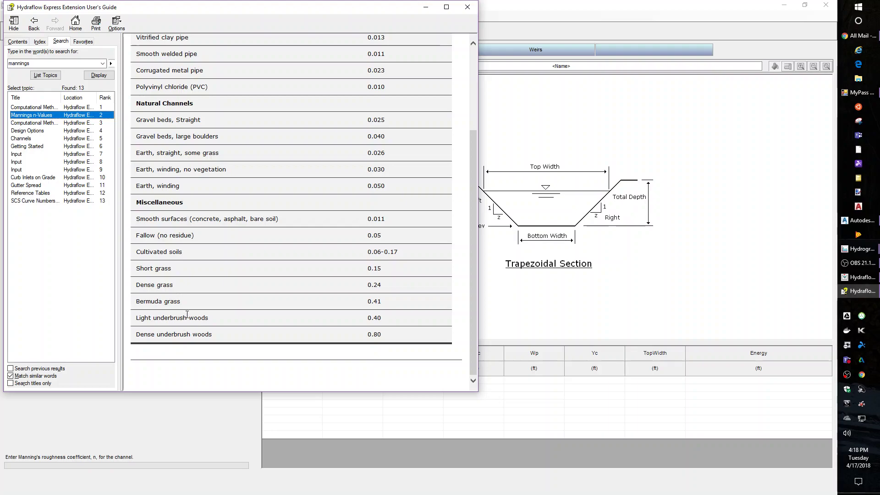
pyautogui.click(207, 307)
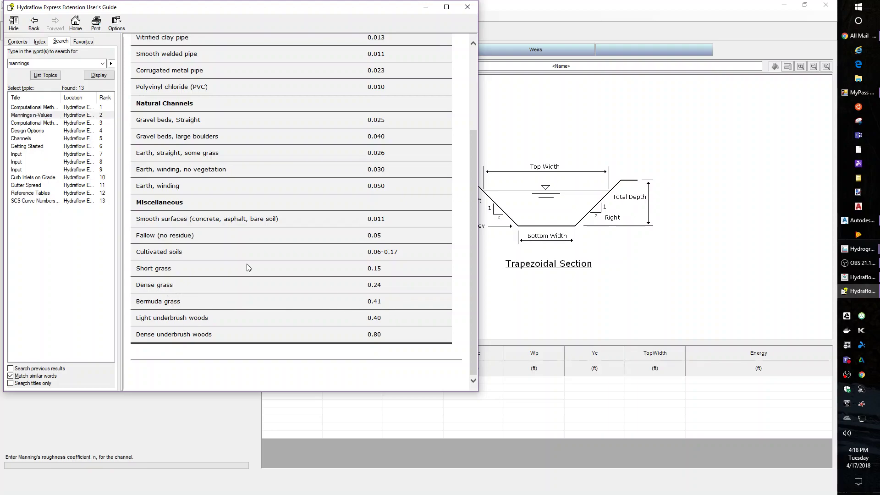
pyautogui.scroll(3, 265, 216)
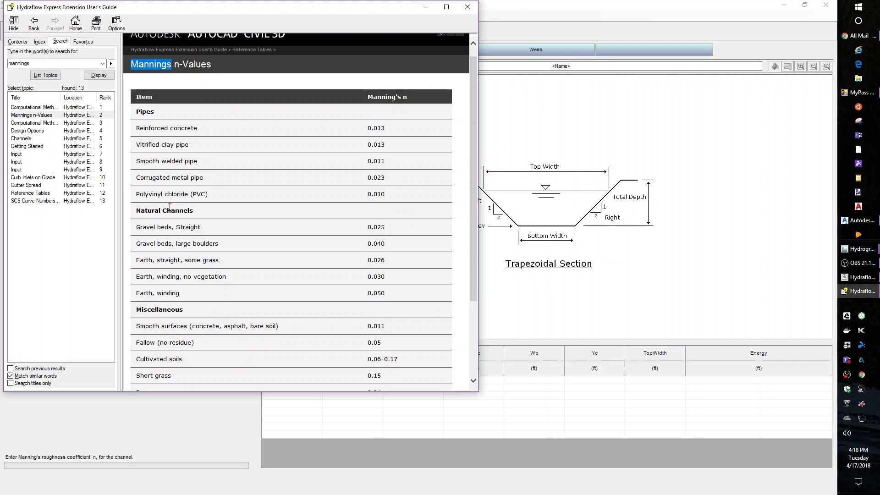
pyautogui.scroll(-1, 189, 216)
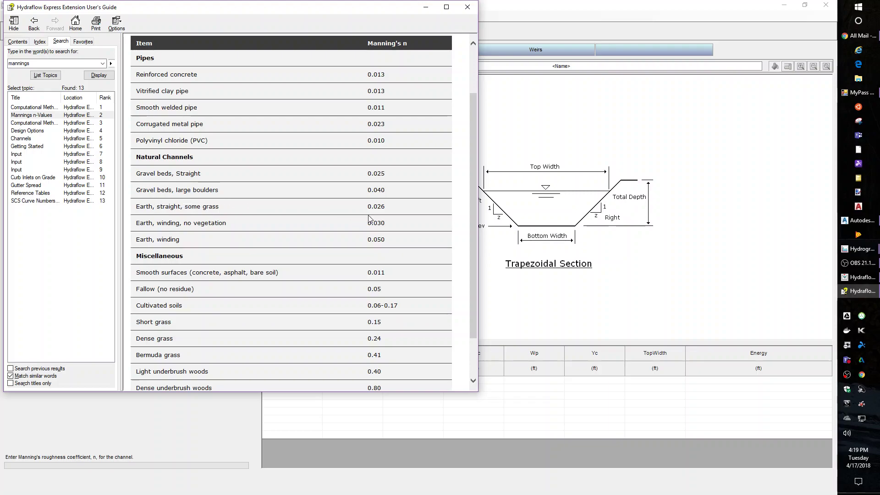
pyautogui.moveTo(371, 207); pyautogui.dragTo(385, 207)
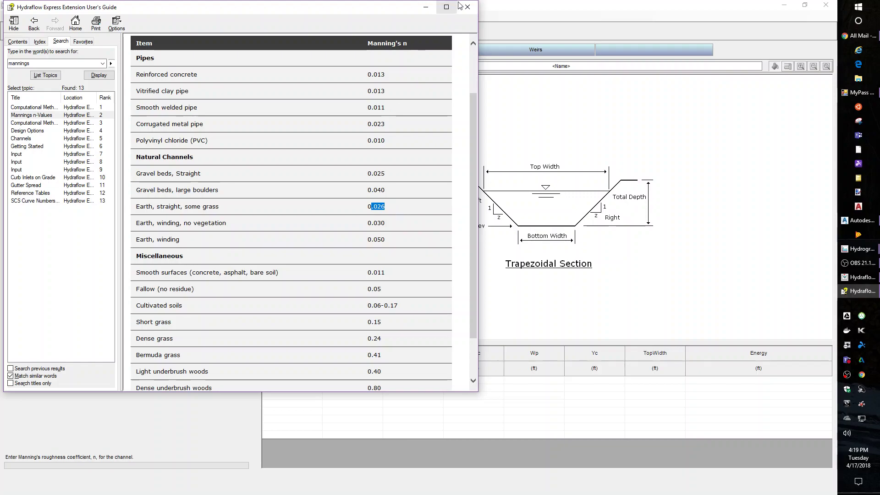
pyautogui.click(474, 11)
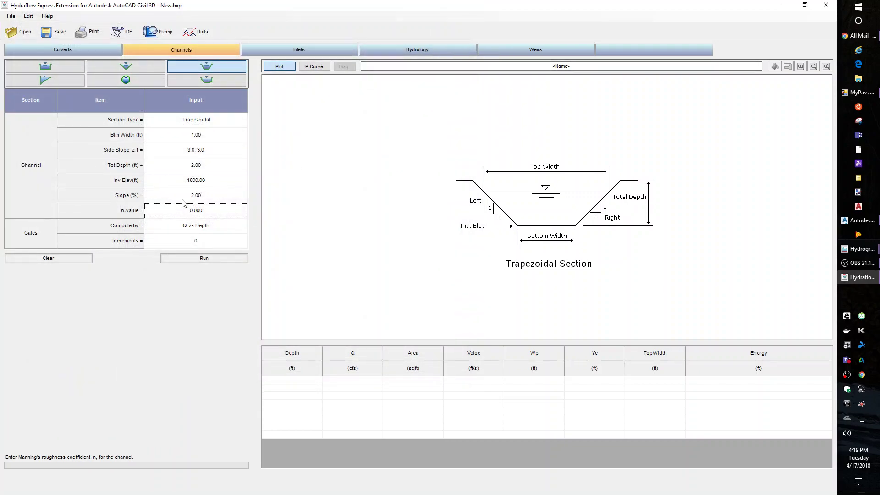
pyautogui.write('.026')
pyautogui.press('Return')
# - Run the channel calculation with 10 increments and plot the section at the 1.60 ft depth
pyautogui.click(180, 244)
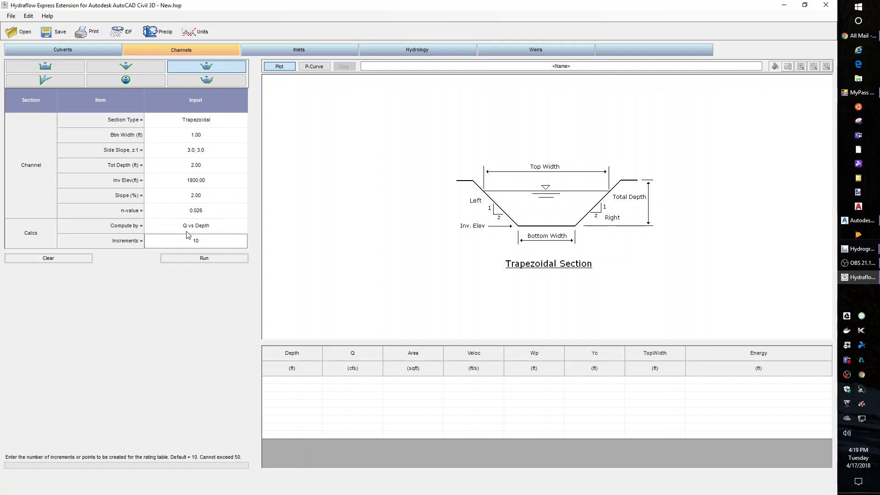
pyautogui.click(191, 260)
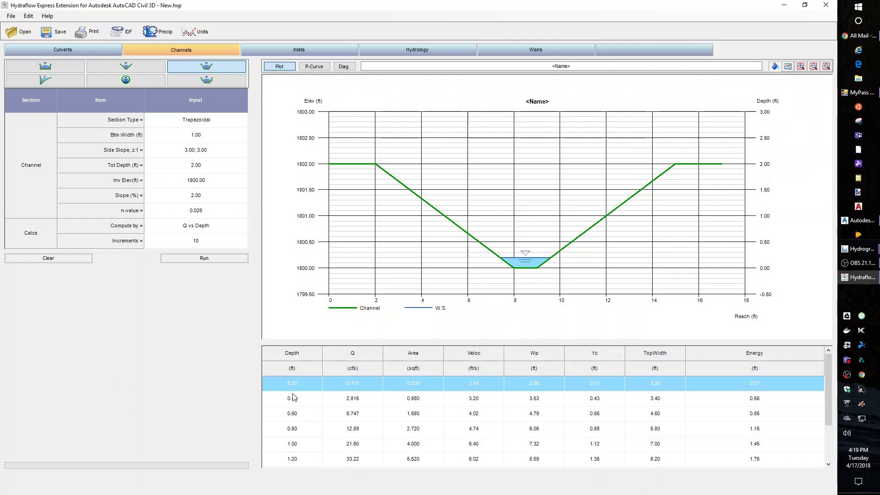
pyautogui.scroll(-1, 295, 397)
pyautogui.scroll(1, 314, 419)
pyautogui.scroll(-2, 312, 438)
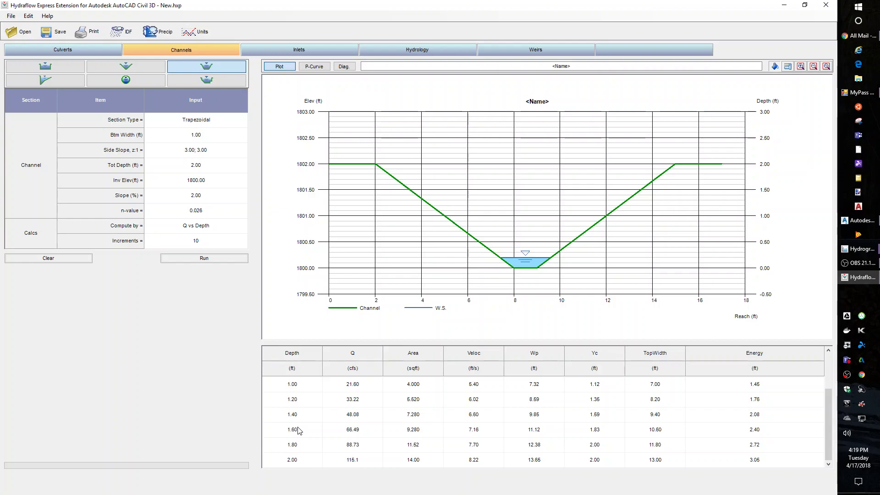
pyautogui.click(294, 429)
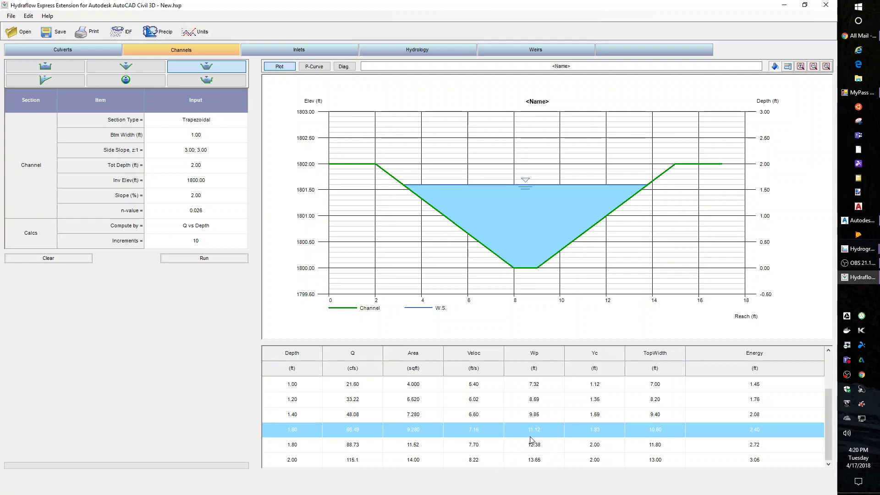
# - Plot the channel section at the 1.80 ft depth and display its performance curve
pyautogui.click(359, 449)
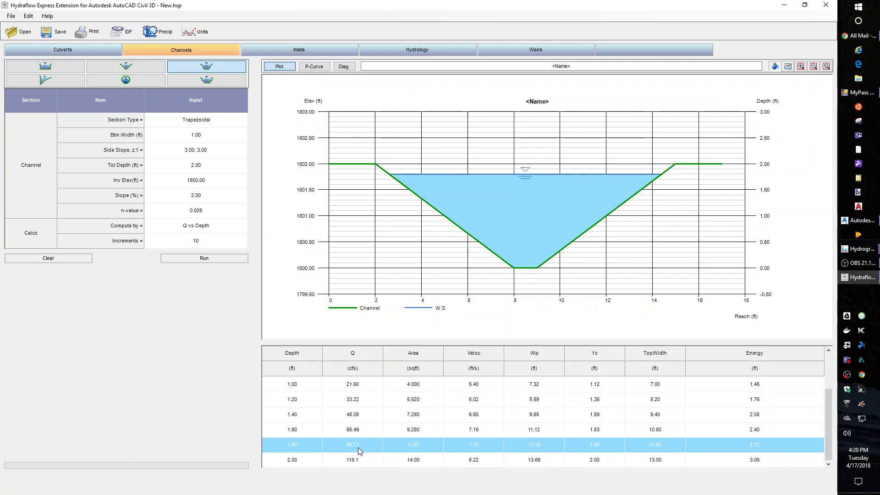
pyautogui.click(313, 68)
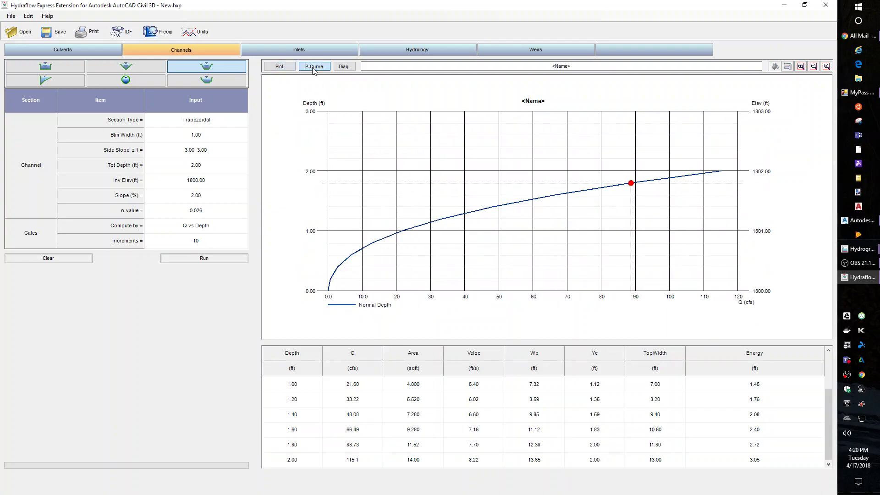